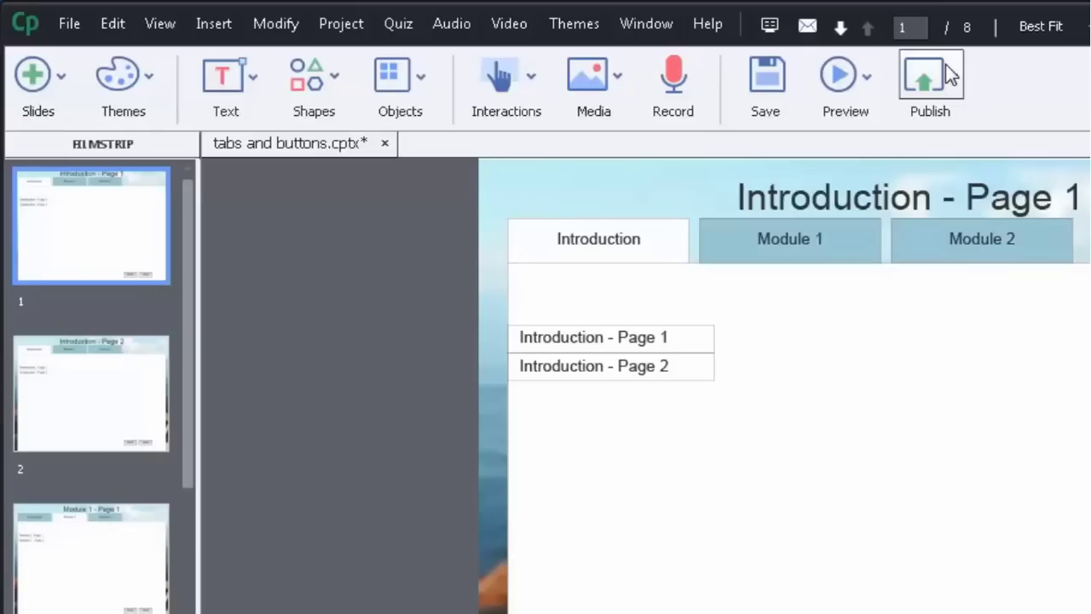
Open Preferences from the Edit menu and browse General Settings, Defaults, then Recording settings.
click(113, 24)
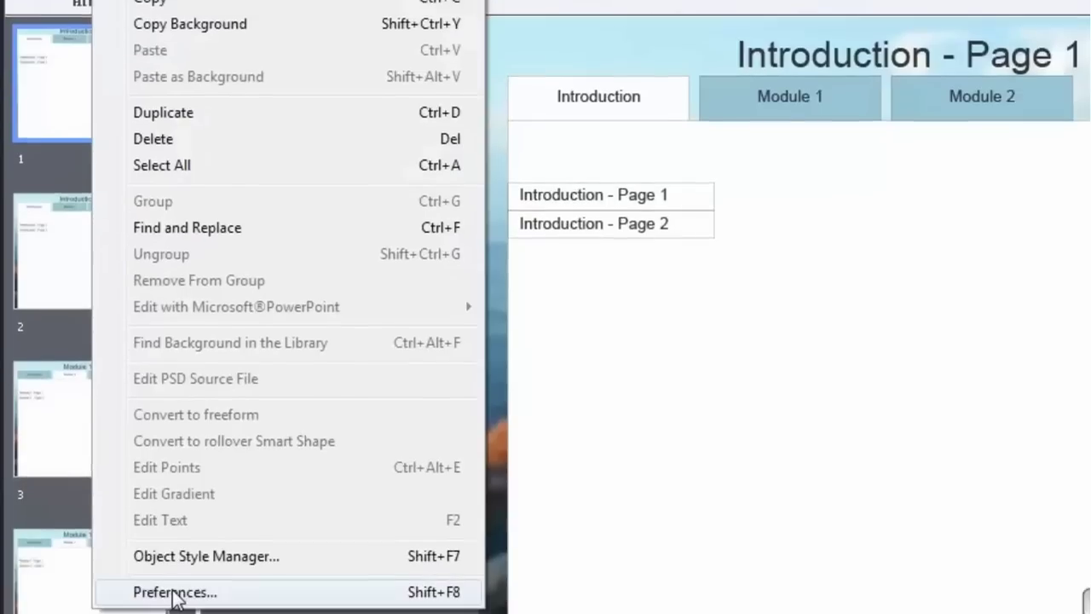
click(174, 592)
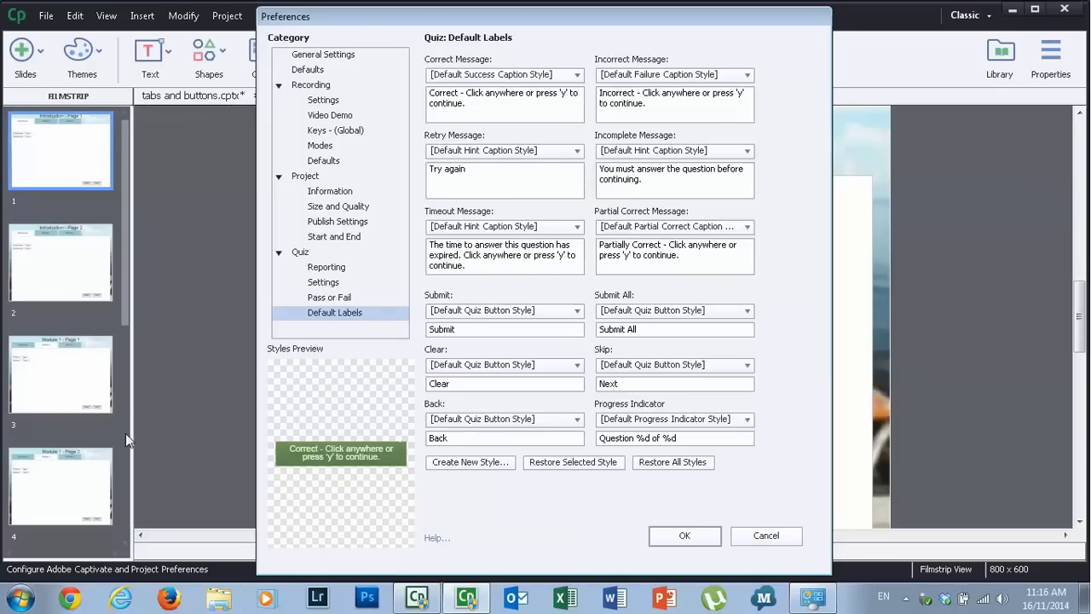
click(338, 54)
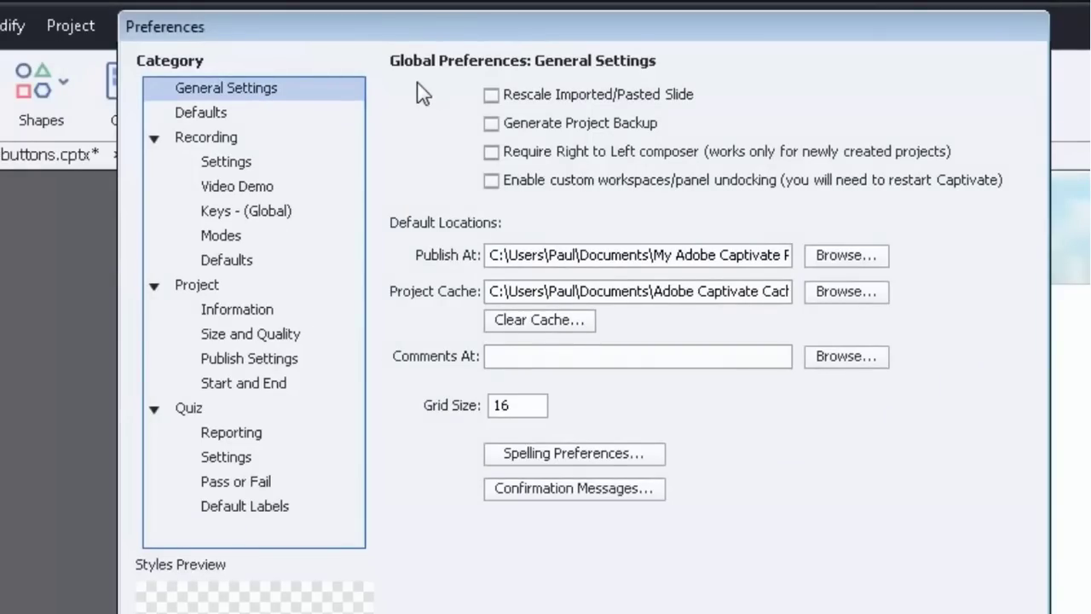
click(214, 118)
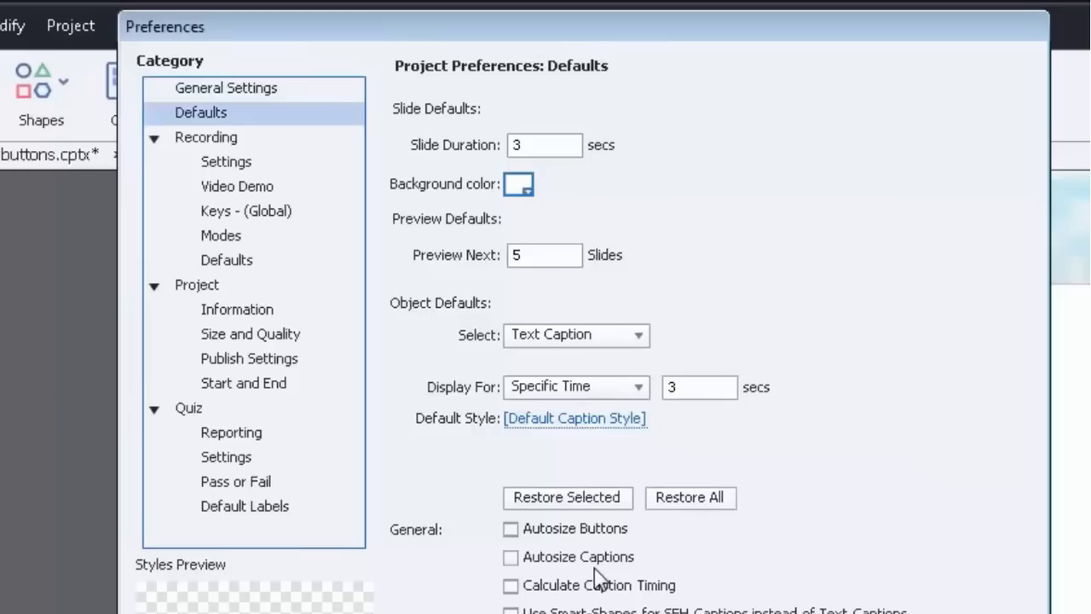
click(220, 142)
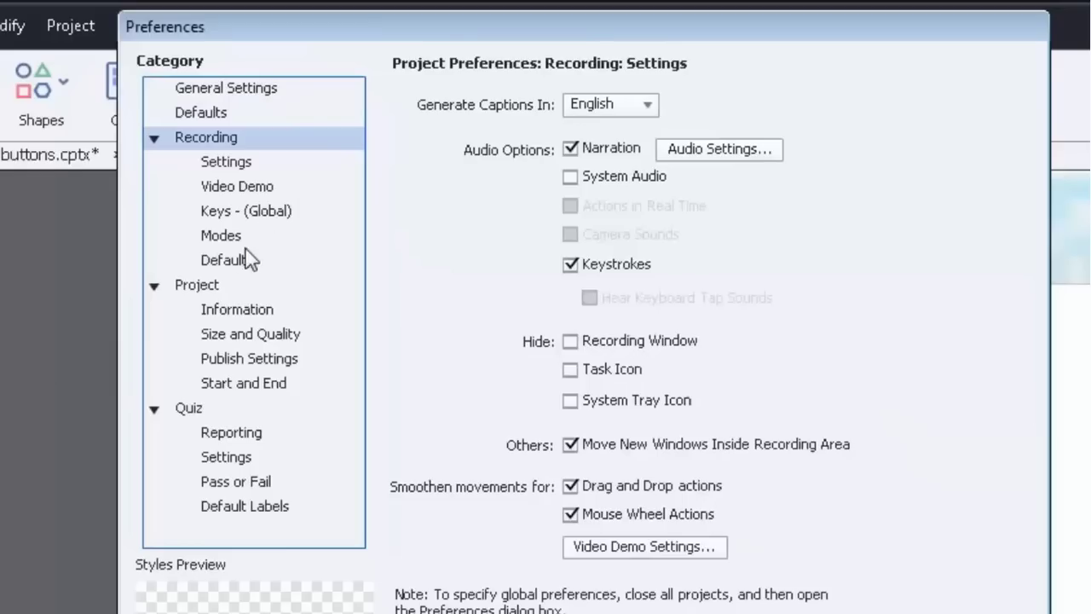
Show the Project Information page and select the author and company entries.
click(210, 289)
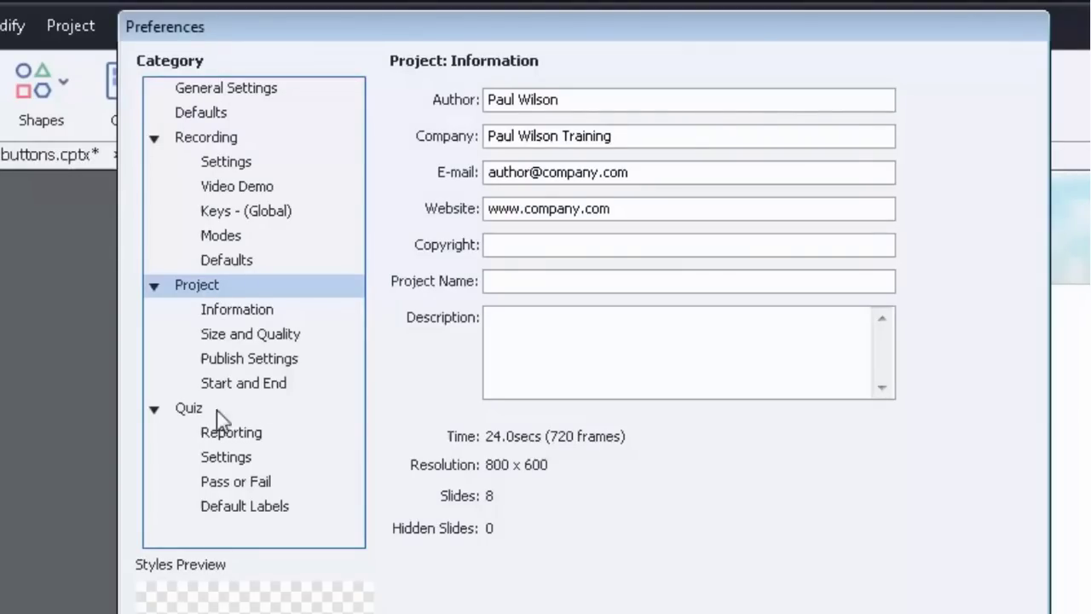
click(252, 310)
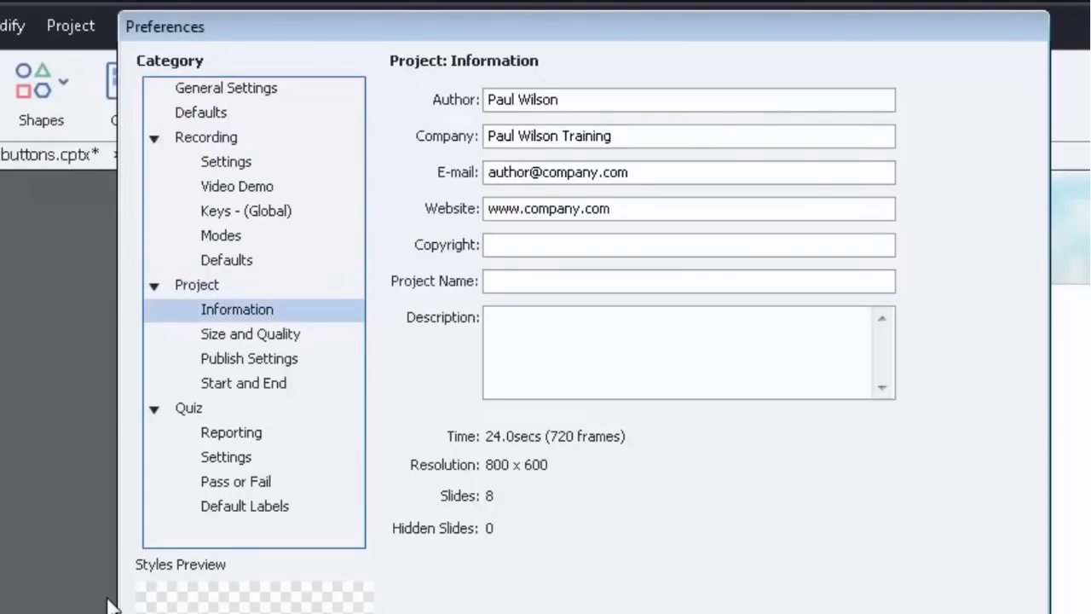
click(568, 99)
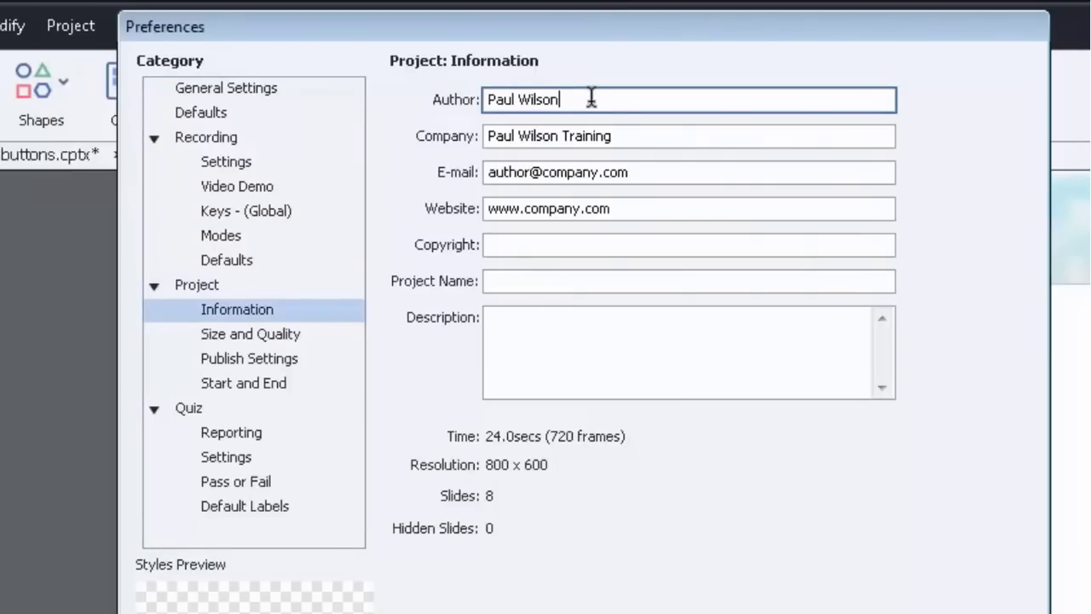
drag(591, 99, 443, 101)
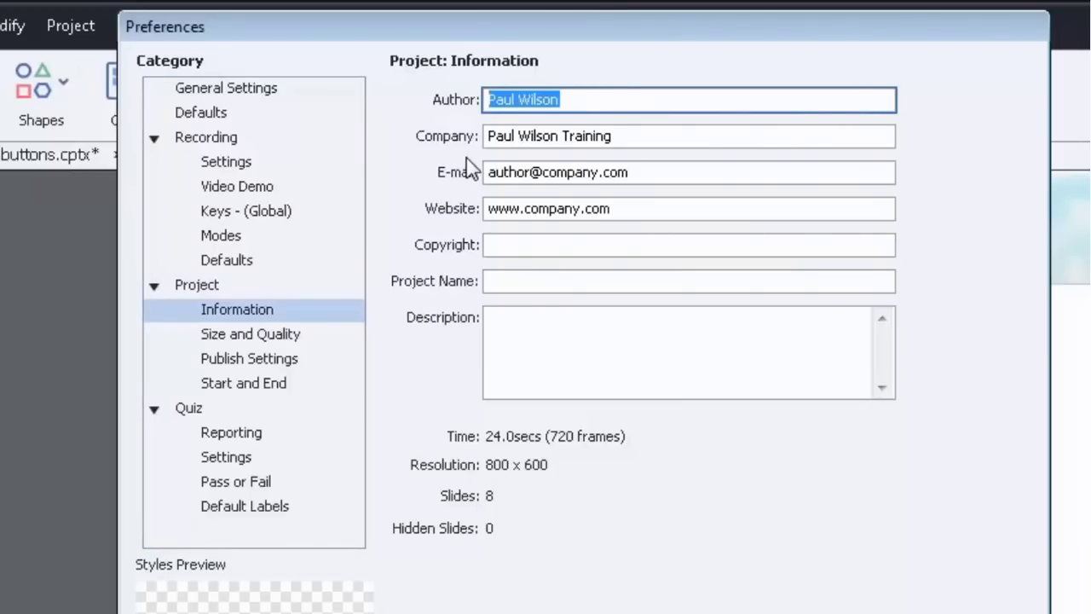
drag(645, 134, 377, 153)
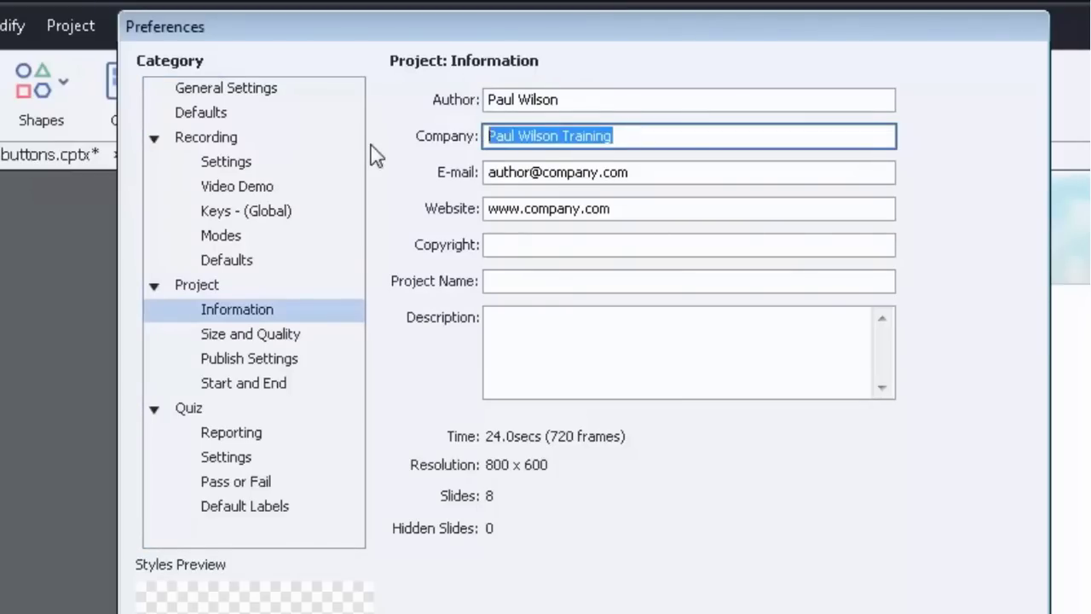
Step through the e-mail, website, copyright, project name and description fields.
click(651, 174)
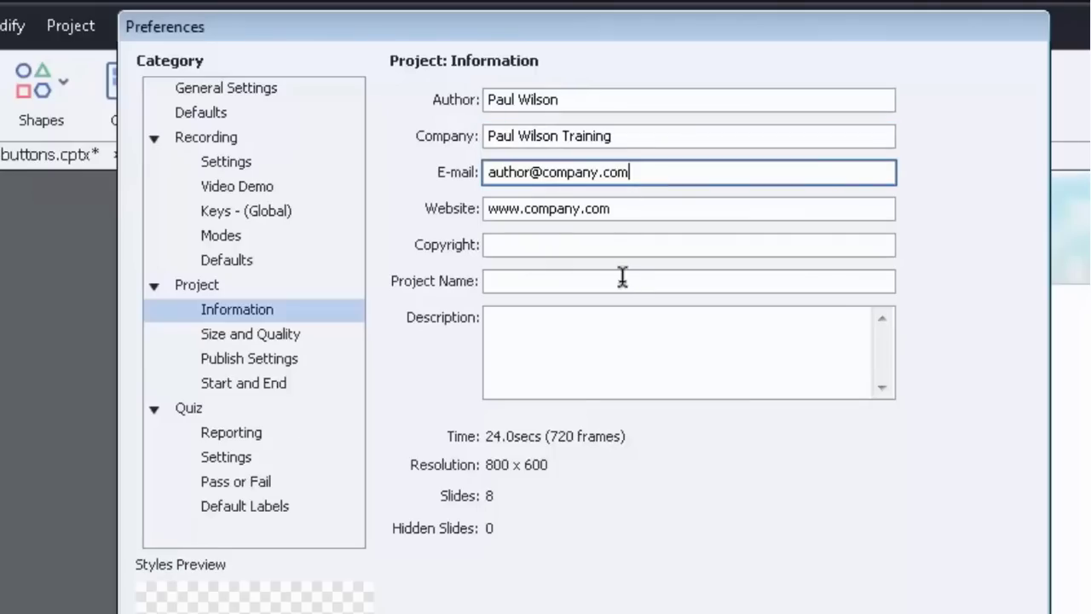
click(633, 207)
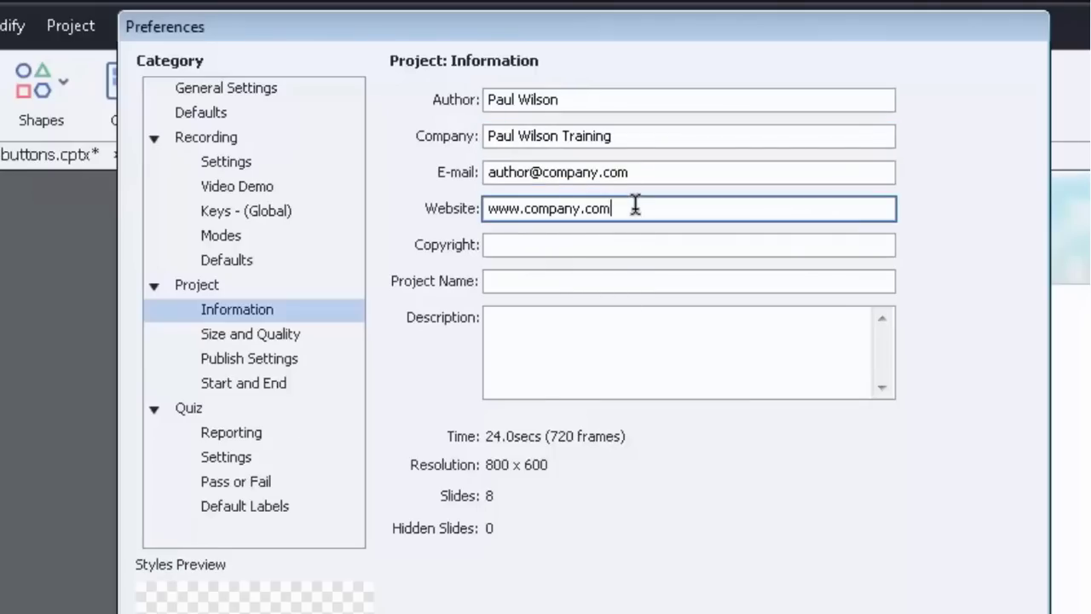
click(542, 244)
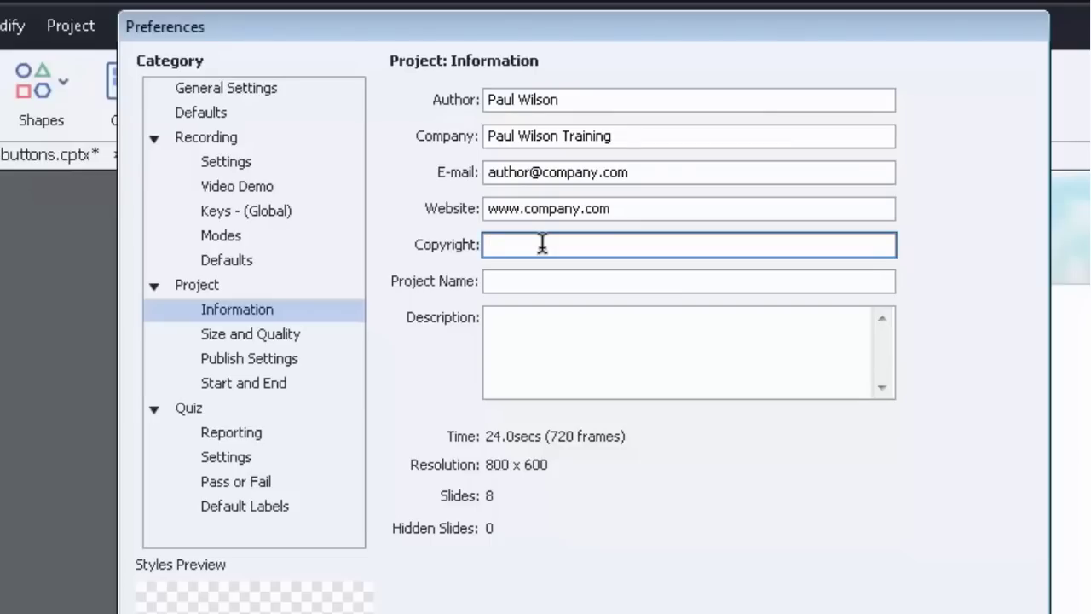
click(495, 282)
click(523, 331)
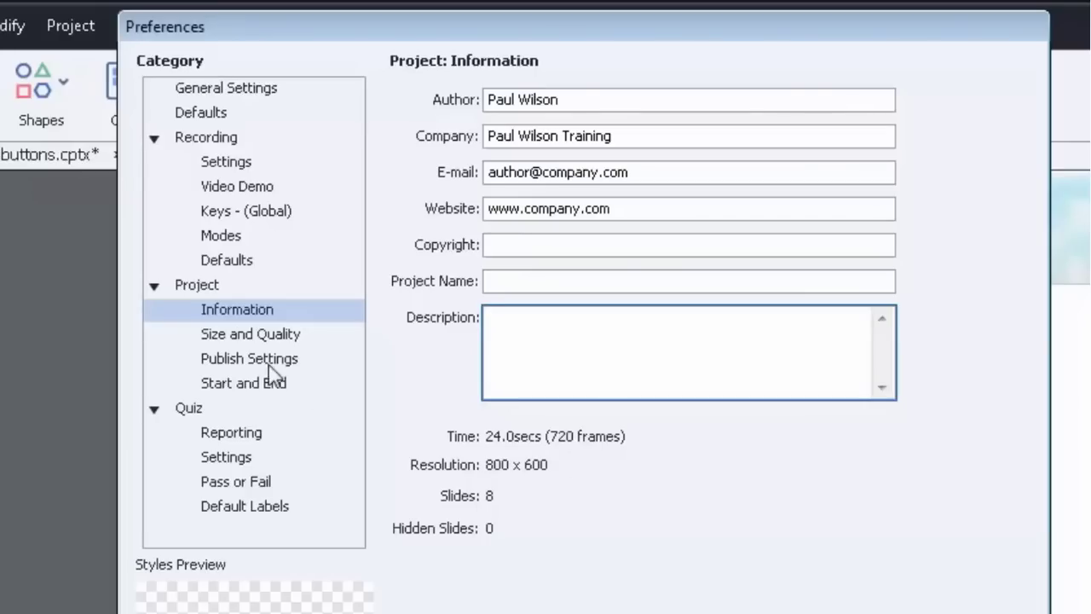
Leave Retain Slide Quality Settings unchecked and keep Bmp quality at High(24 bit).
click(238, 334)
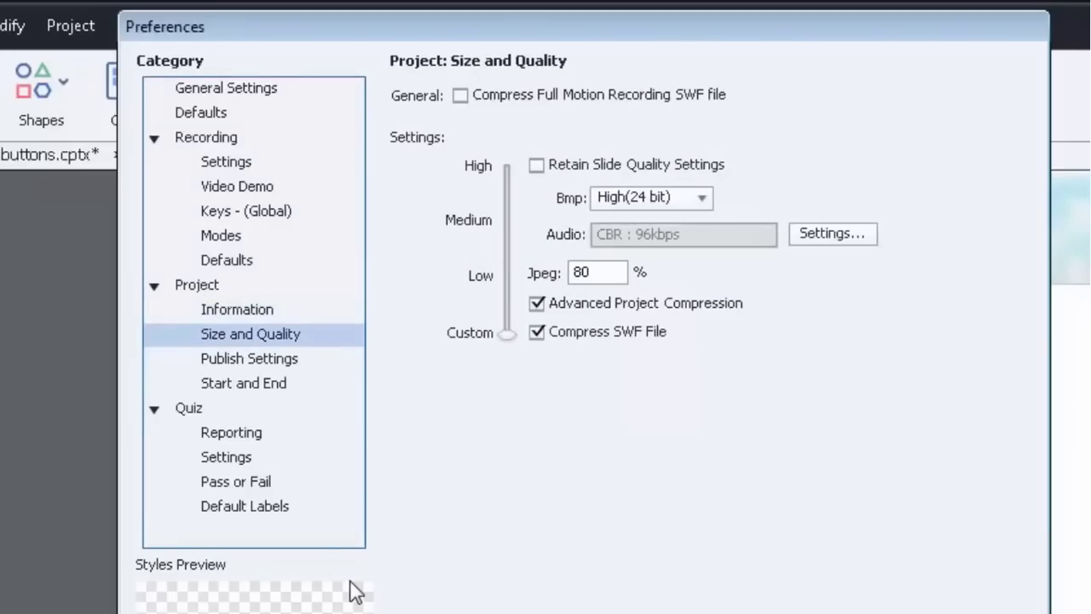
click(537, 165)
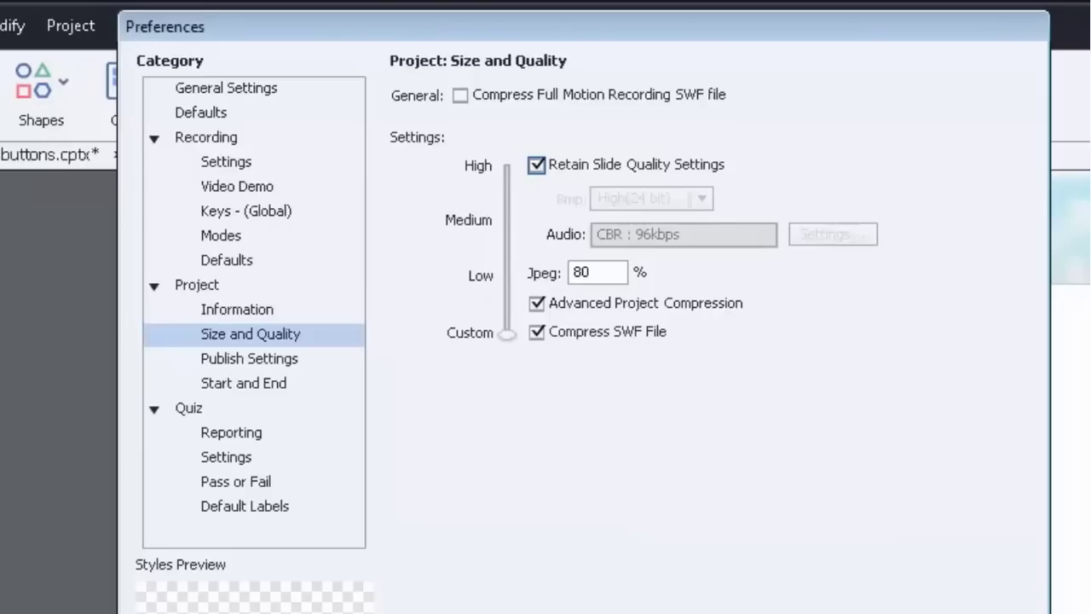
click(536, 164)
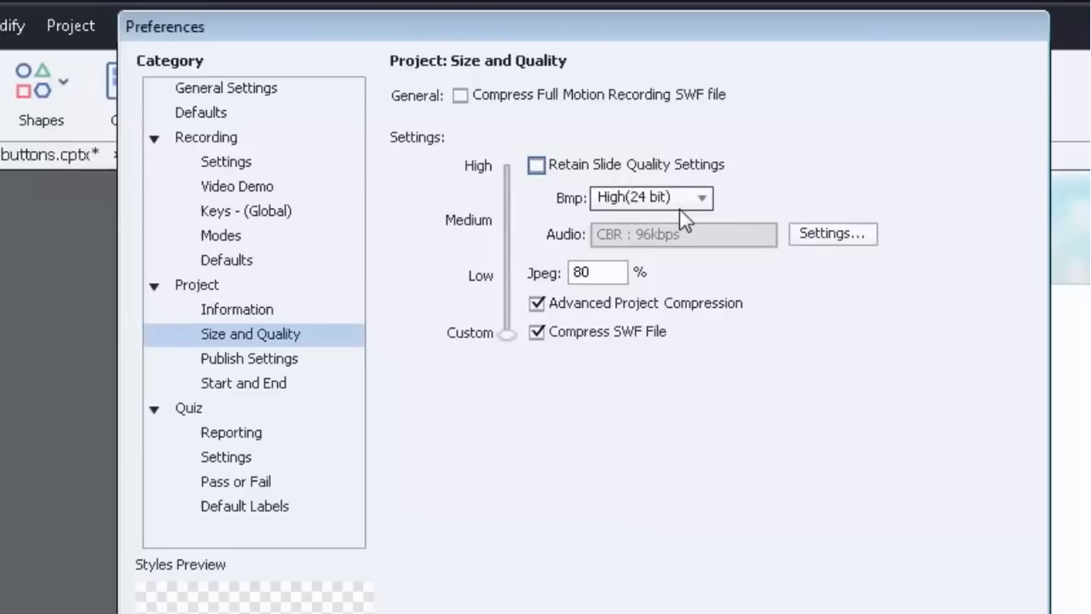
click(701, 199)
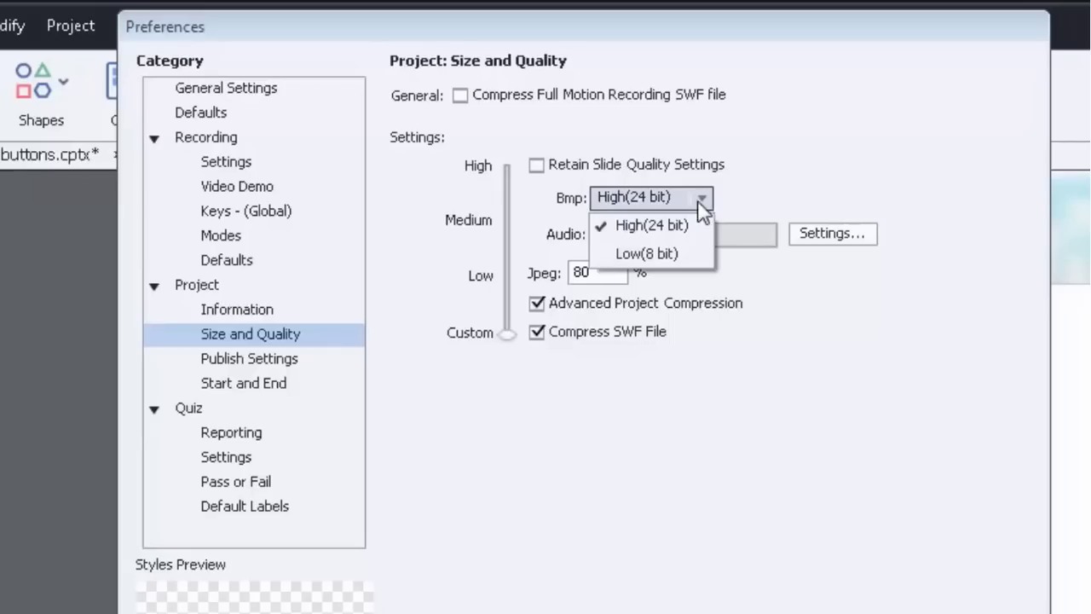
click(680, 227)
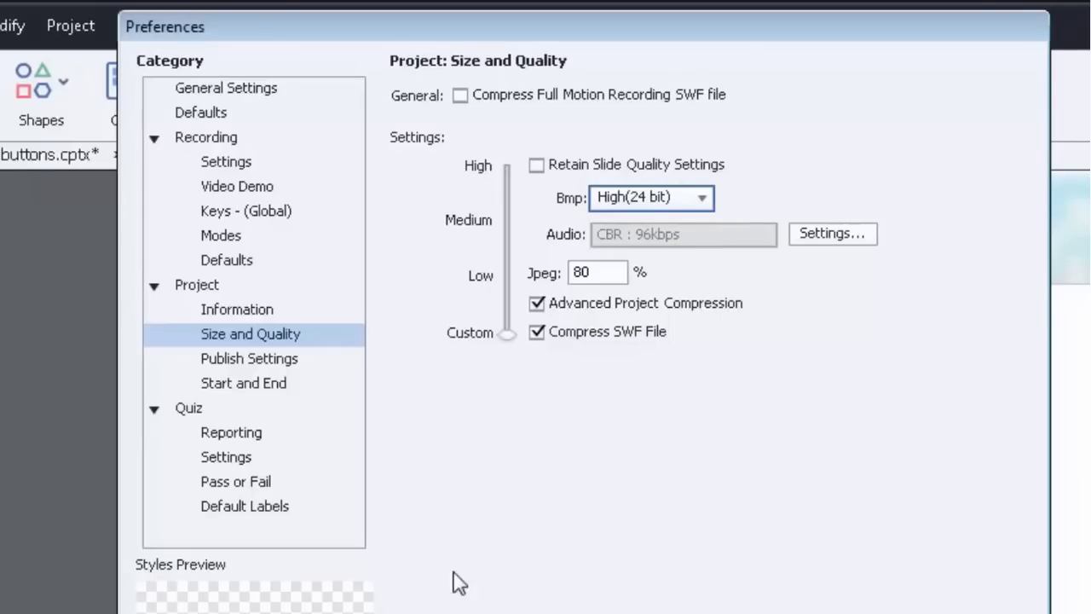
In Publish Settings, uncheck externalizing animations, FMR SWF, widgets and skin.
click(290, 366)
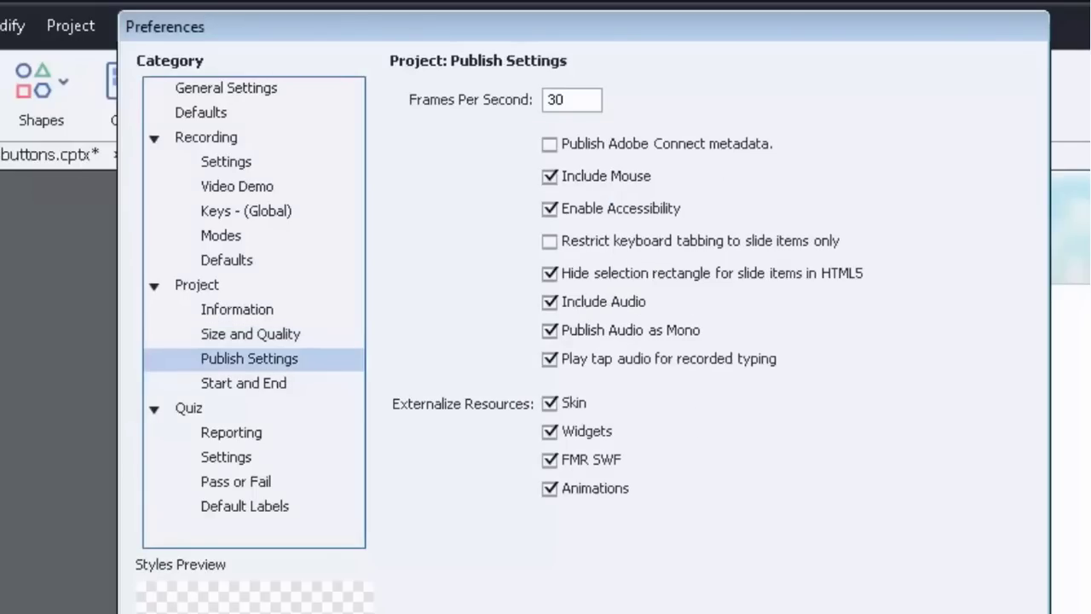
click(549, 487)
click(549, 460)
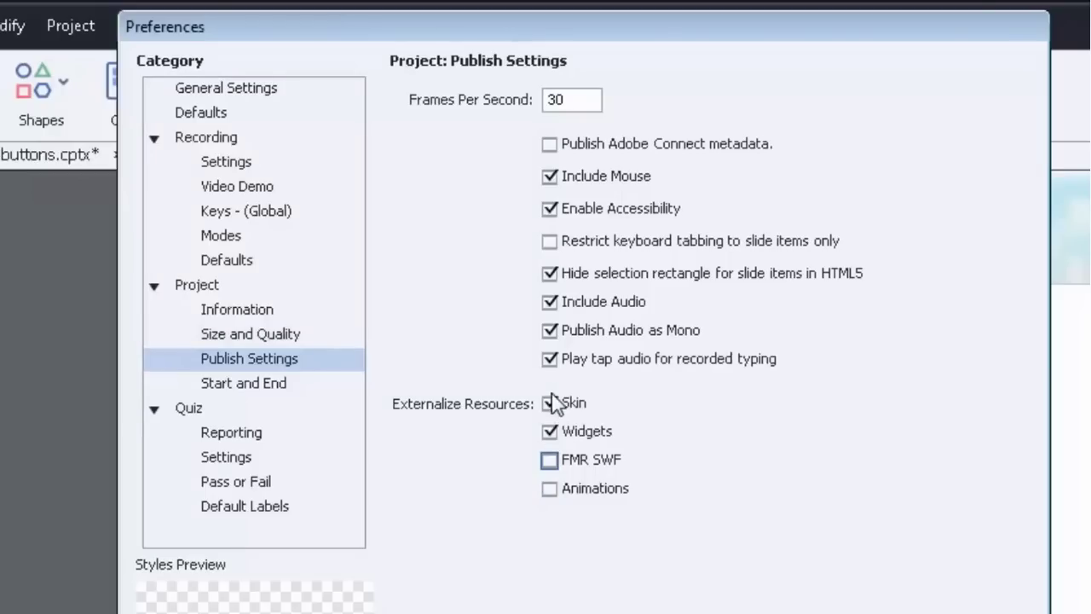
click(550, 431)
click(548, 402)
Recheck all four Externalize Resources boxes, then view the Start and End page.
click(550, 405)
click(550, 432)
click(550, 461)
click(550, 489)
click(243, 384)
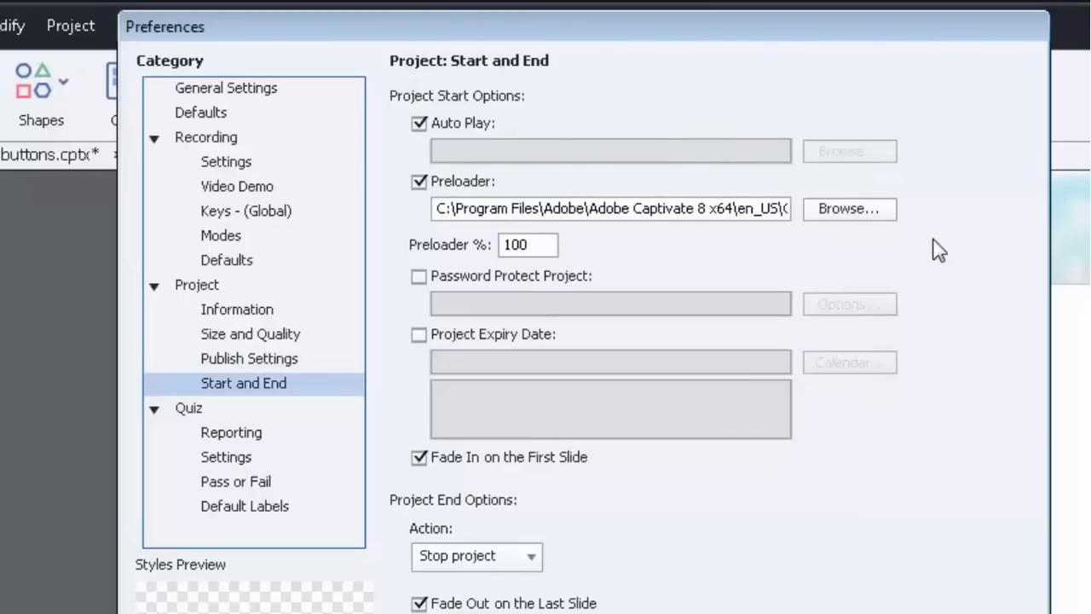
Toggle Auto Play off and on again, leaving the start image library without a choice.
click(468, 124)
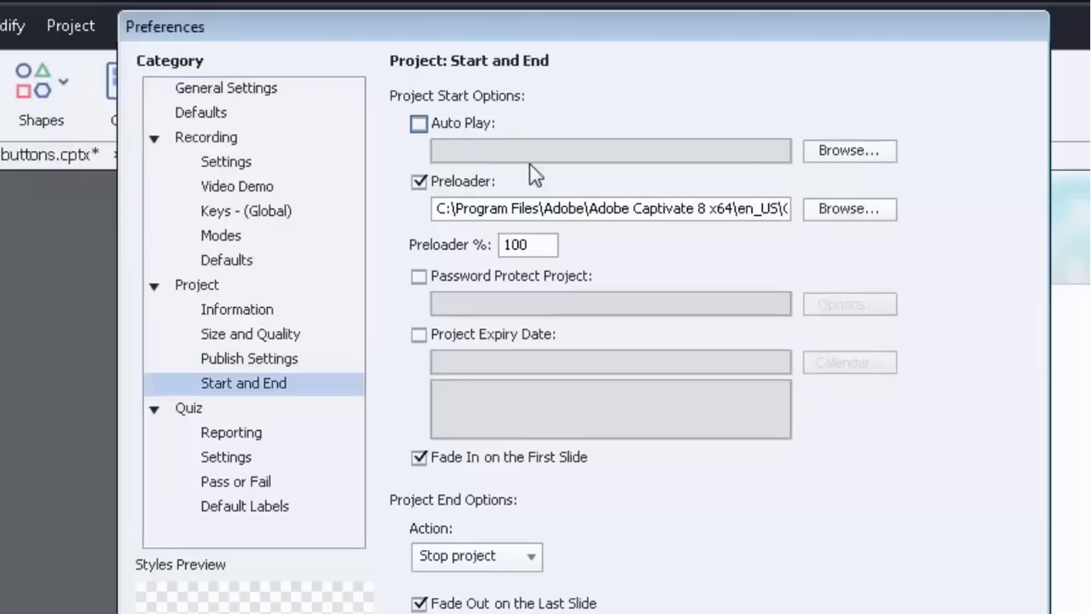
click(862, 151)
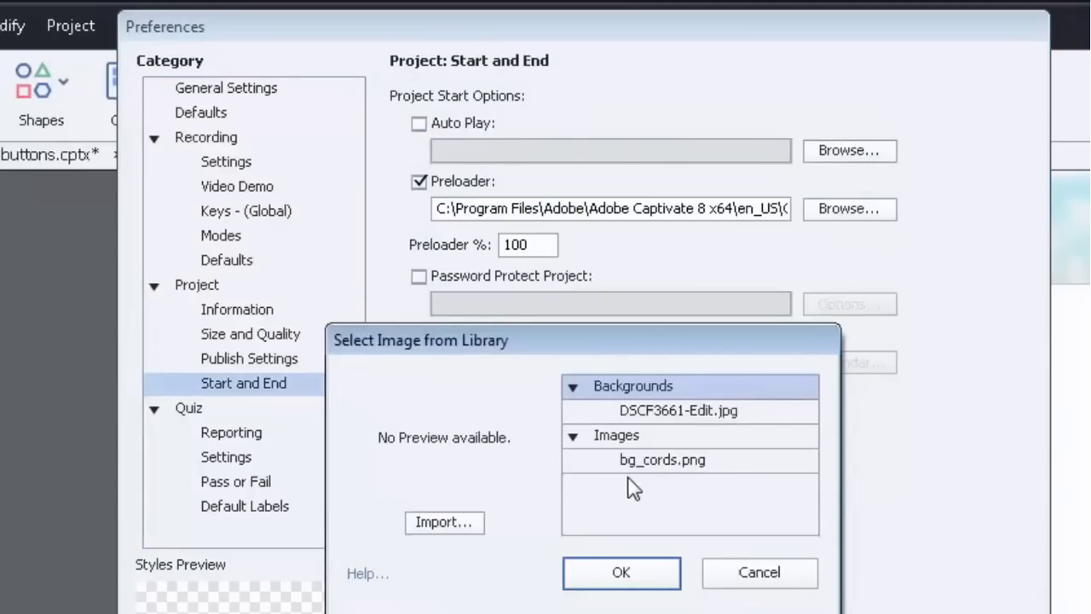
click(769, 577)
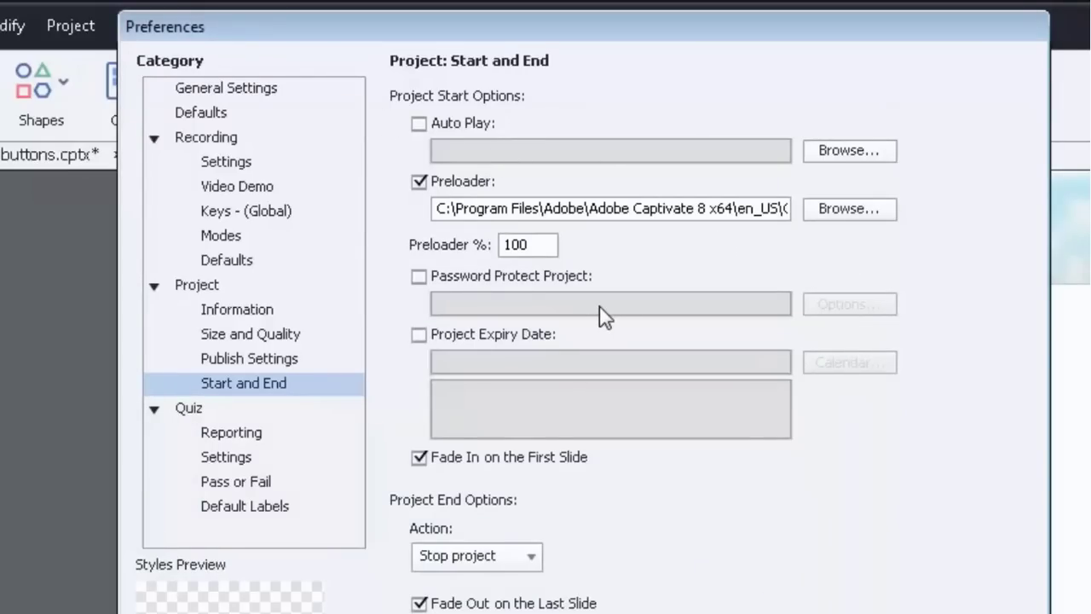
click(474, 124)
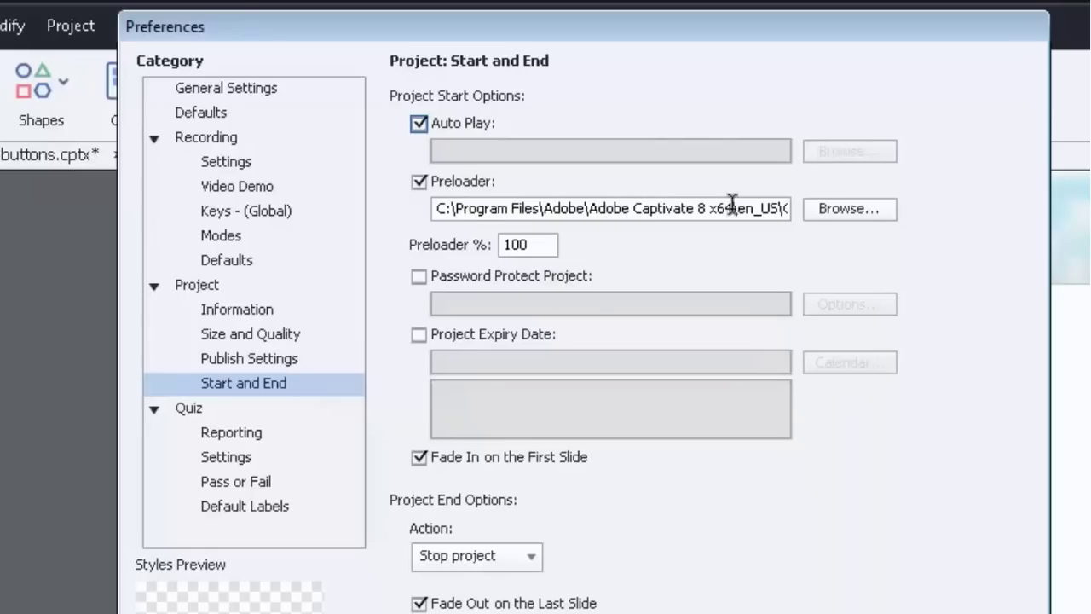
Browse for a preloader file and preview the DefaultPreloader animation.
click(855, 214)
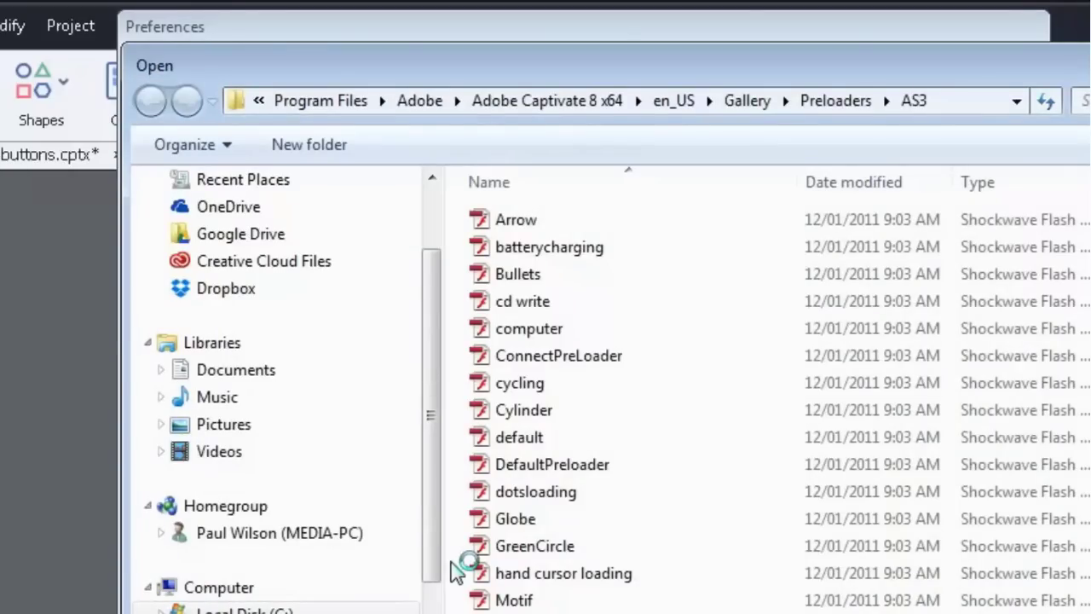
click(588, 439)
right_click(581, 438)
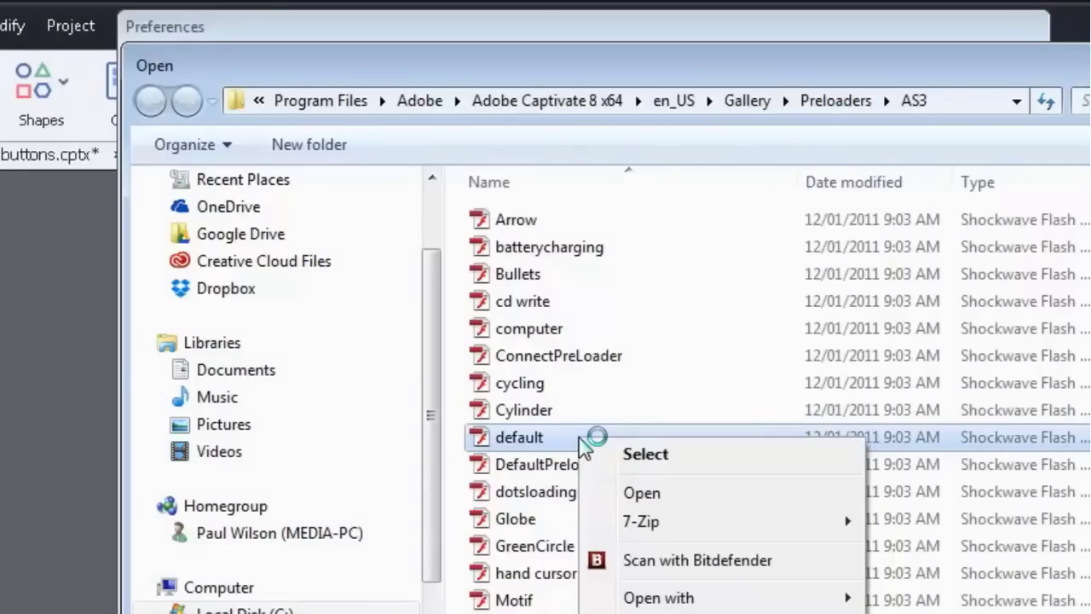
click(714, 500)
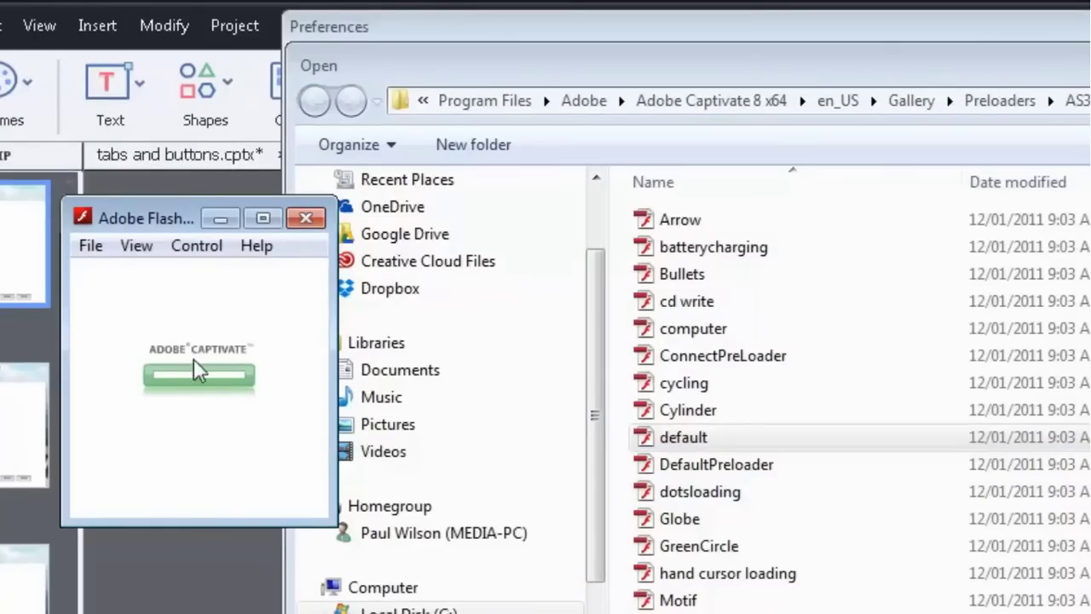
click(312, 215)
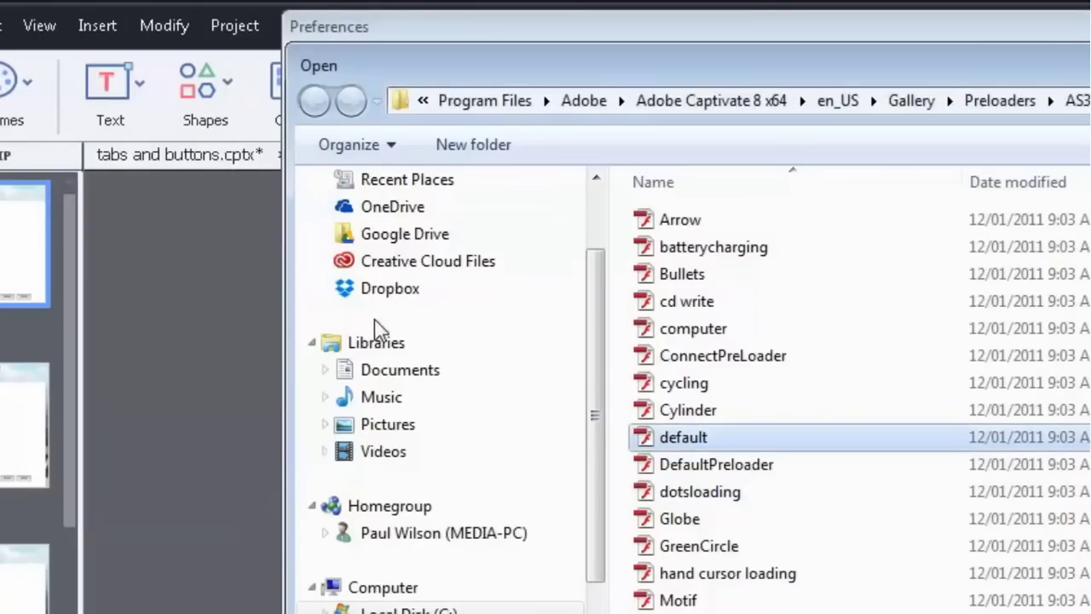
click(765, 464)
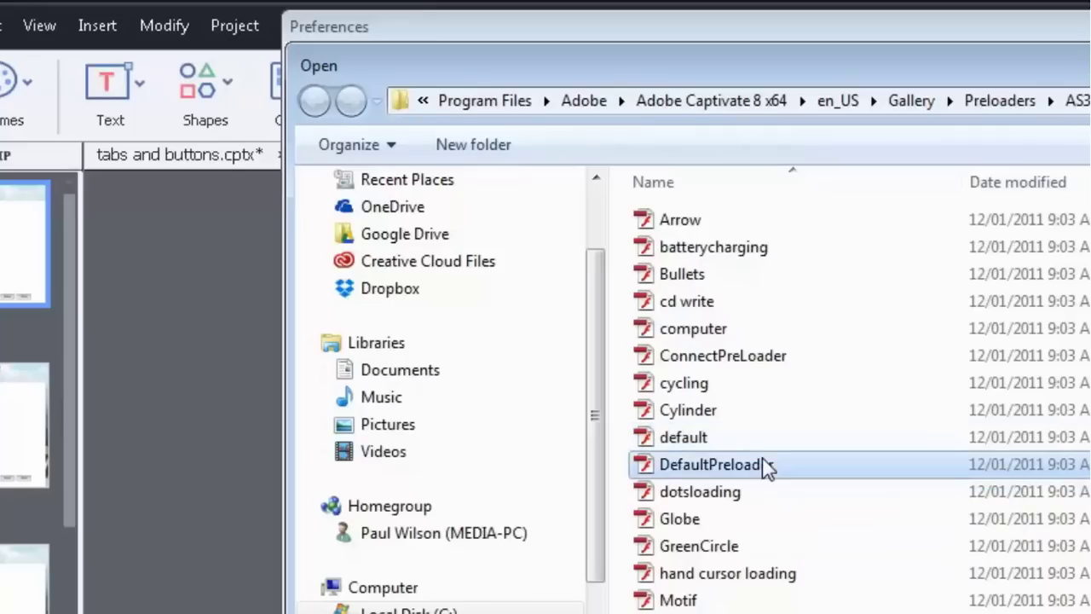
Preview the Arrow and Globe gallery preloaders.
click(690, 220)
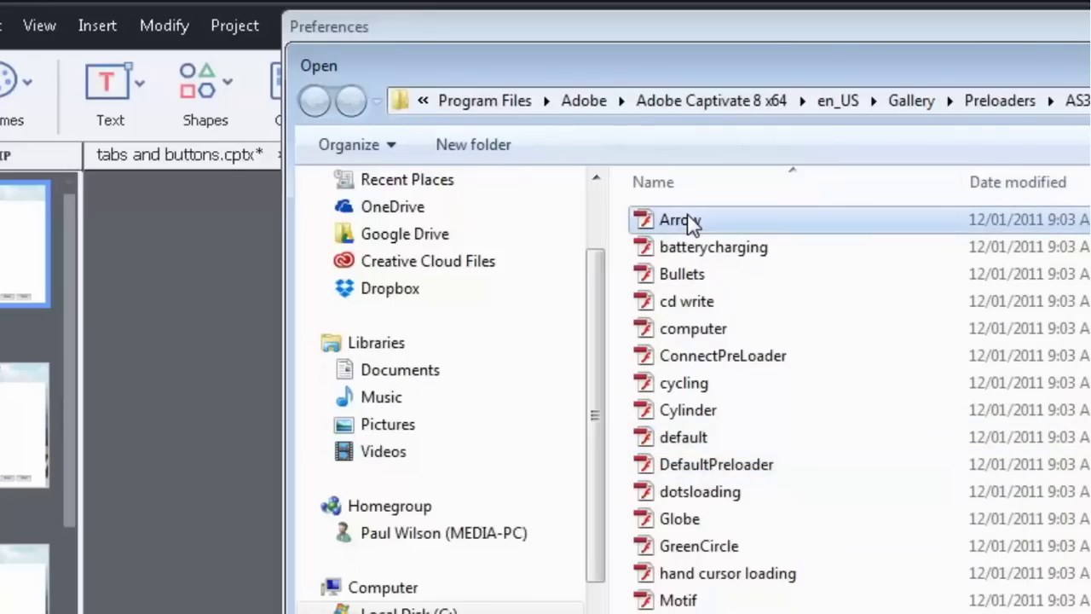
right_click(690, 223)
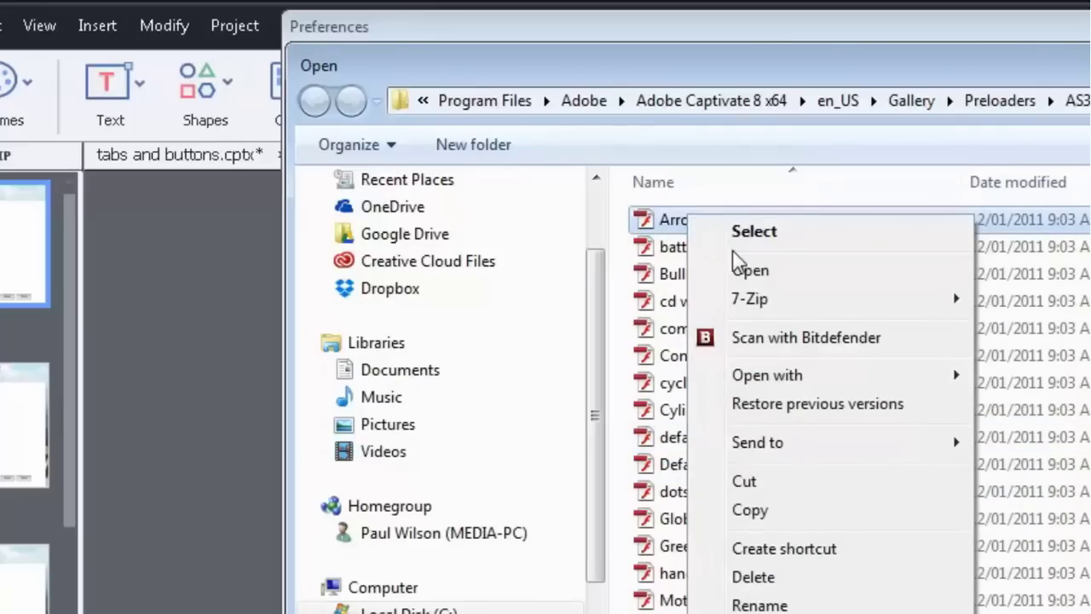
click(750, 270)
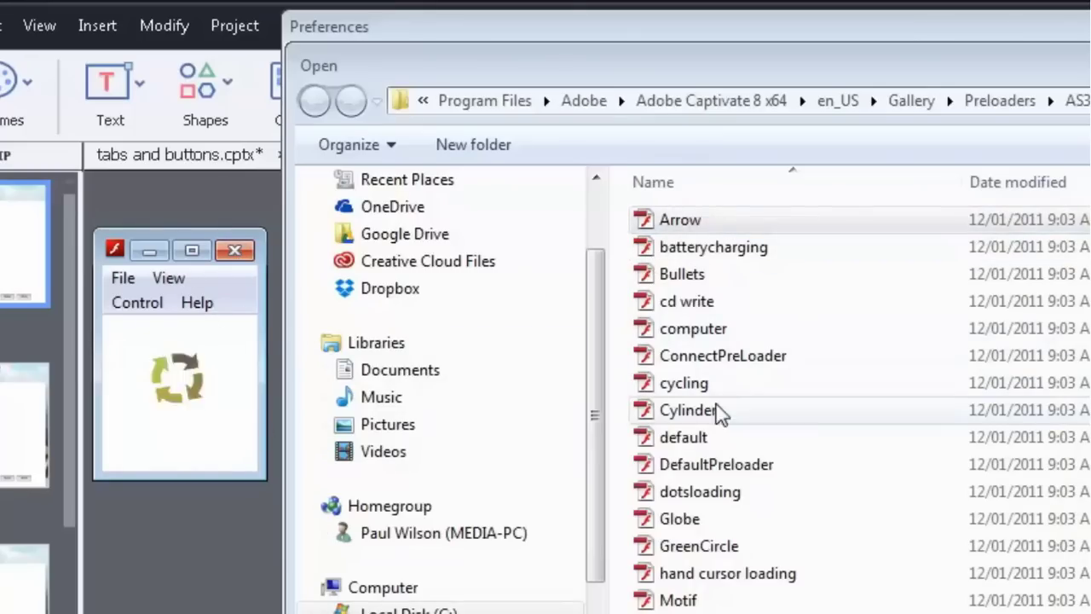
click(250, 248)
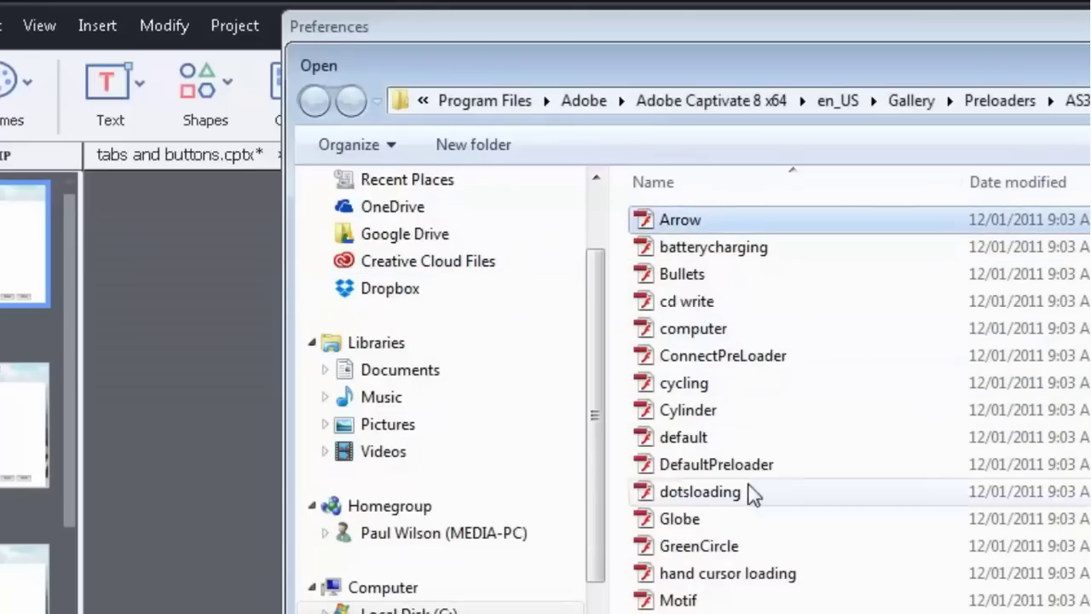
right_click(698, 518)
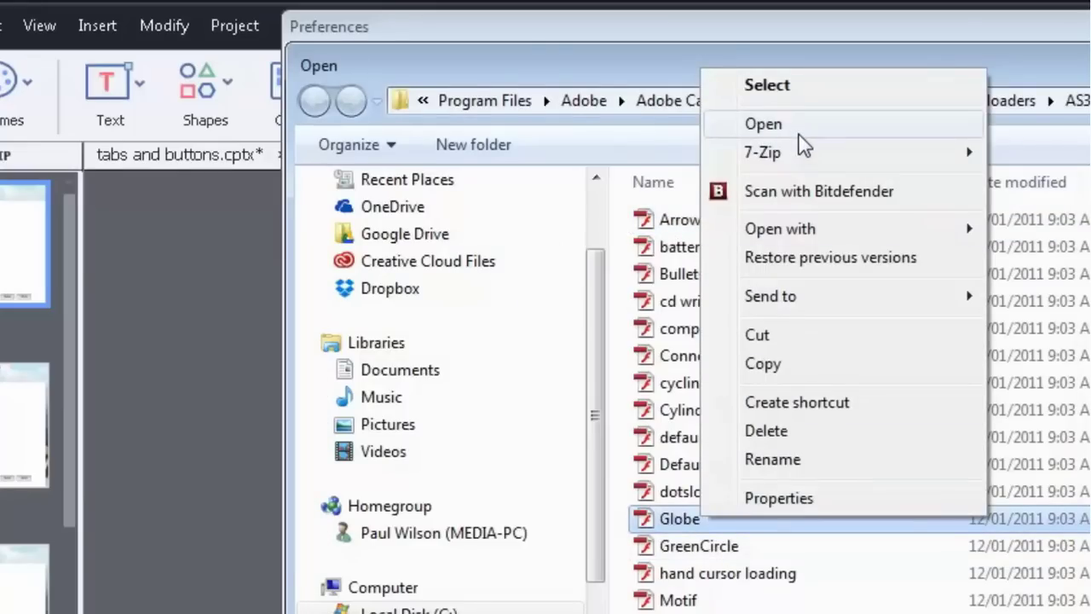
click(801, 127)
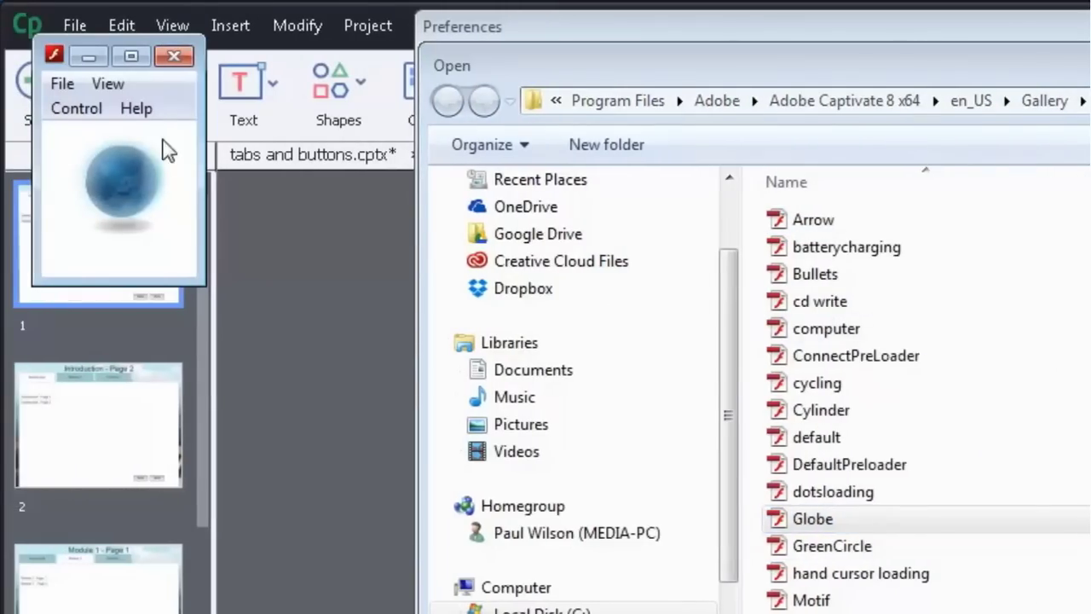
click(173, 56)
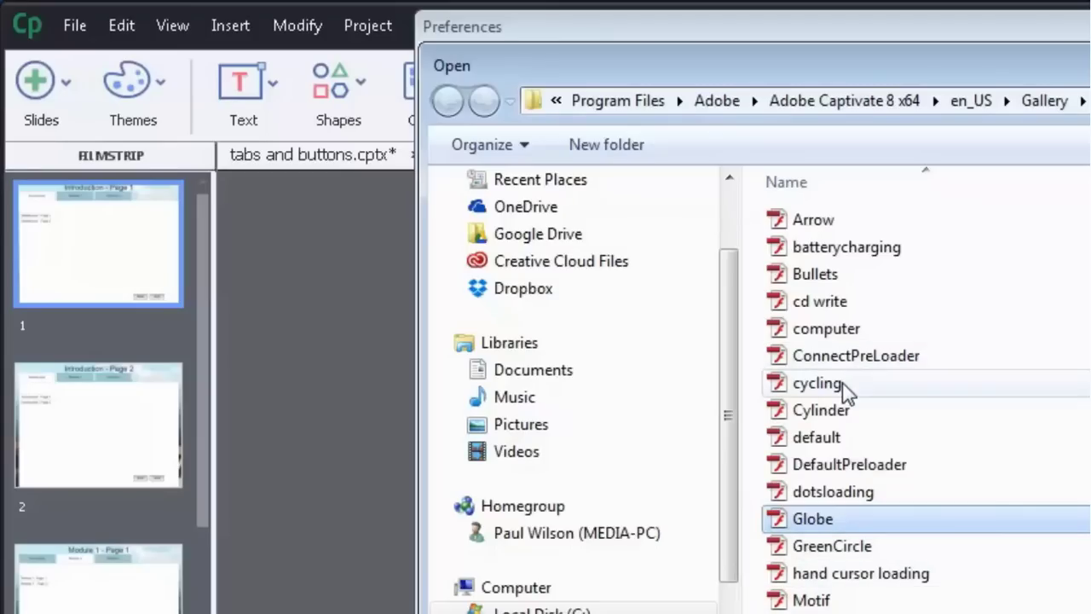
Preview the dotsloading preloader and the default preloader.
click(858, 494)
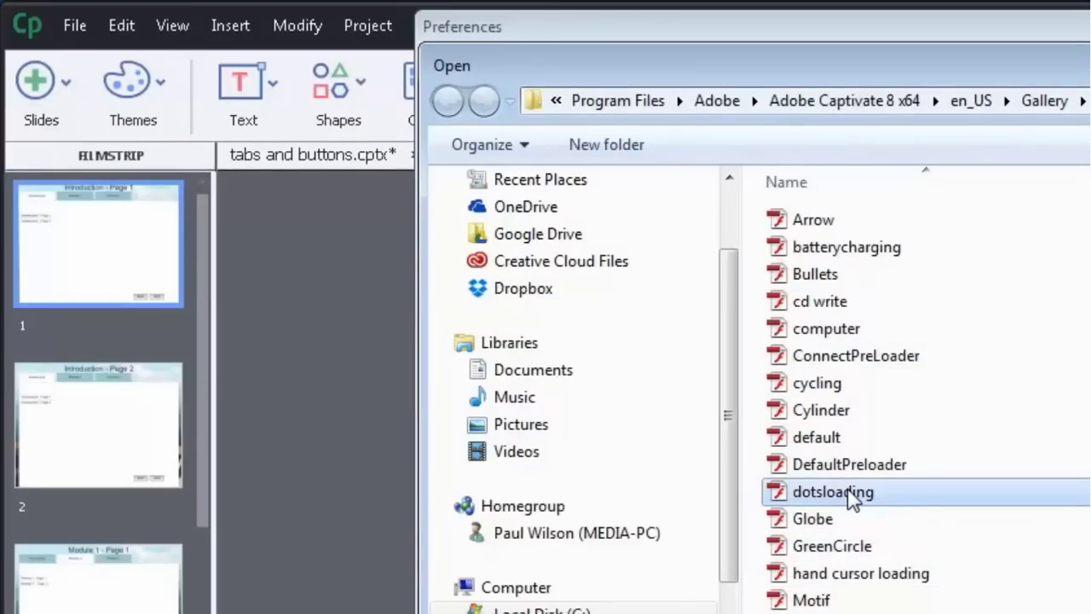
right_click(856, 495)
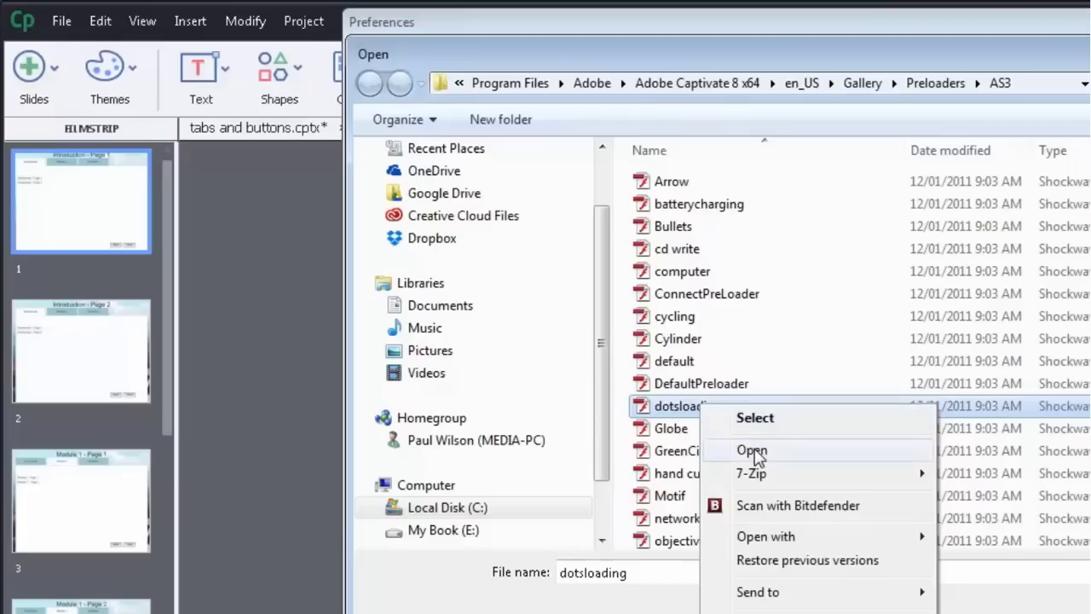
click(777, 466)
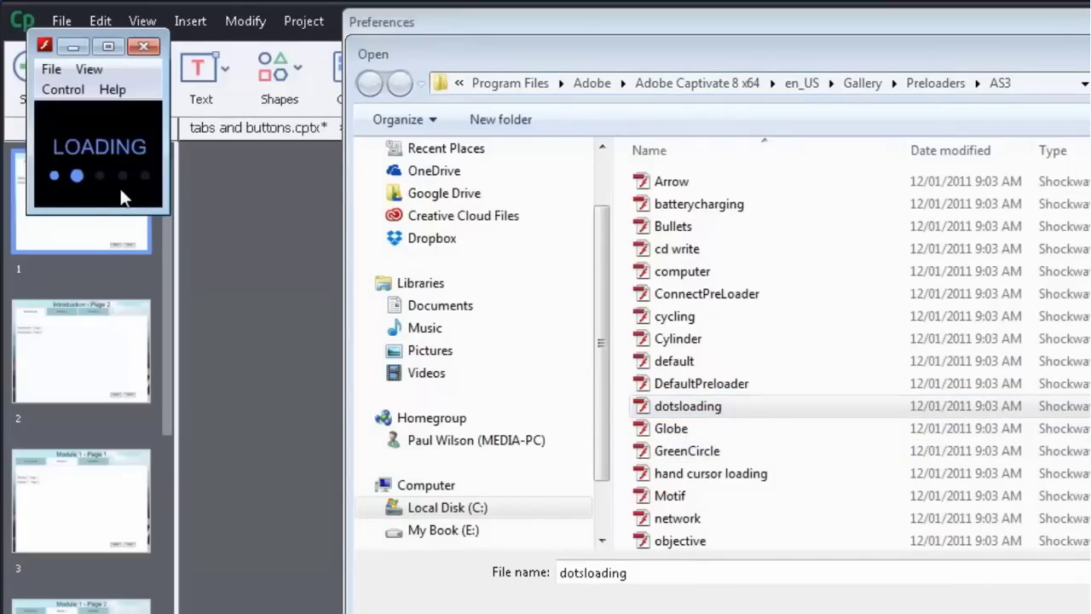
click(145, 47)
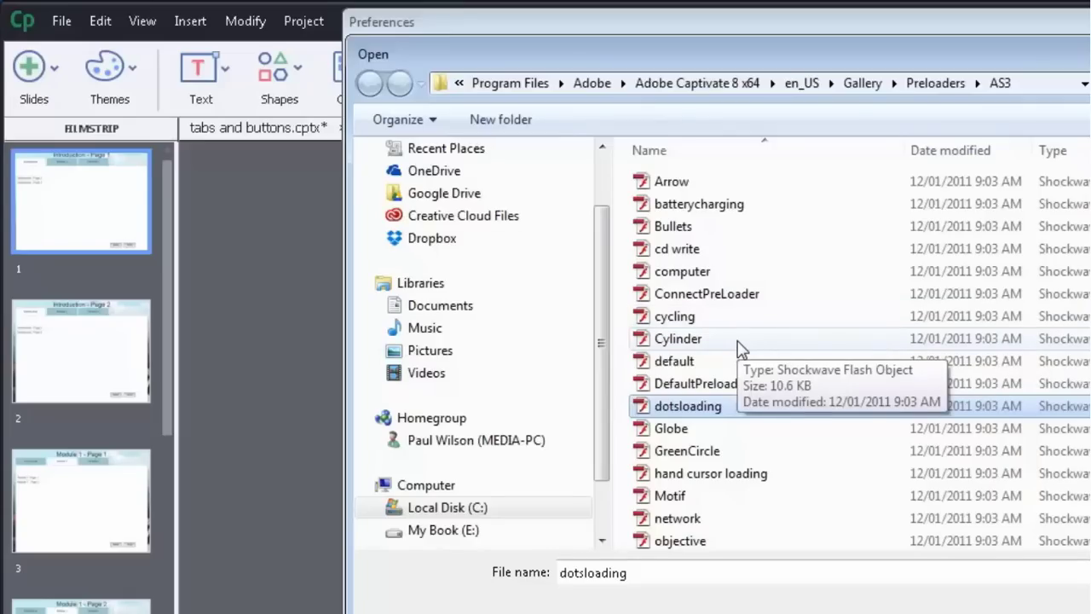
click(678, 364)
right_click(678, 368)
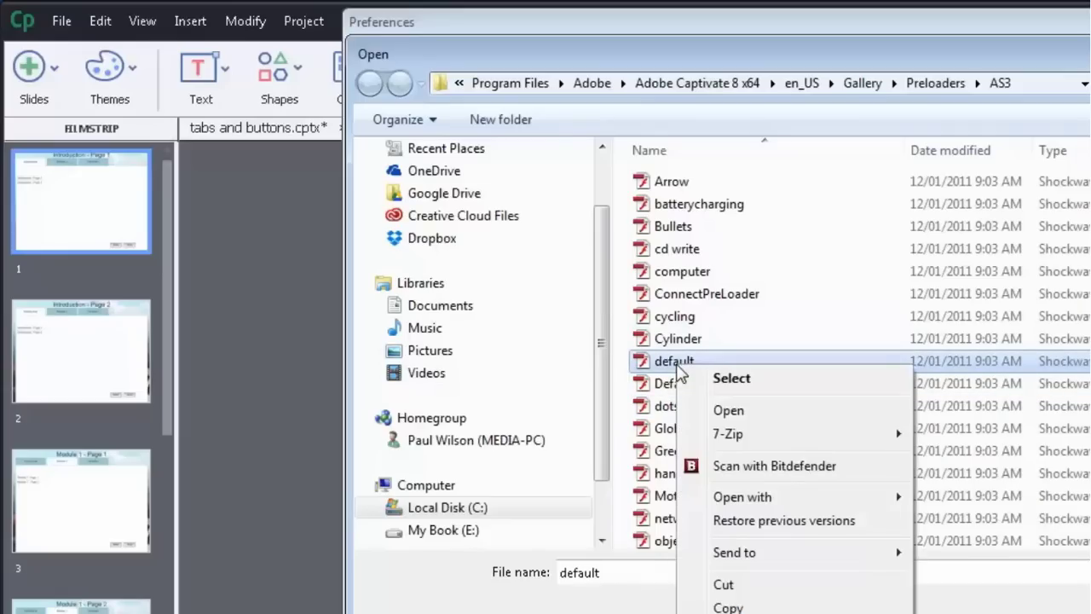
click(722, 410)
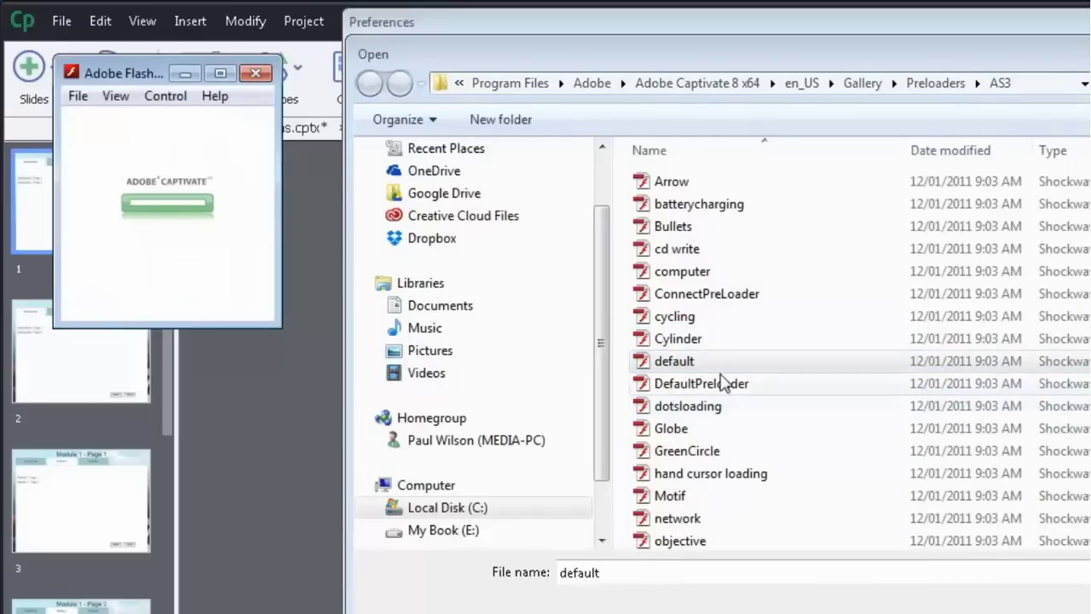
click(254, 73)
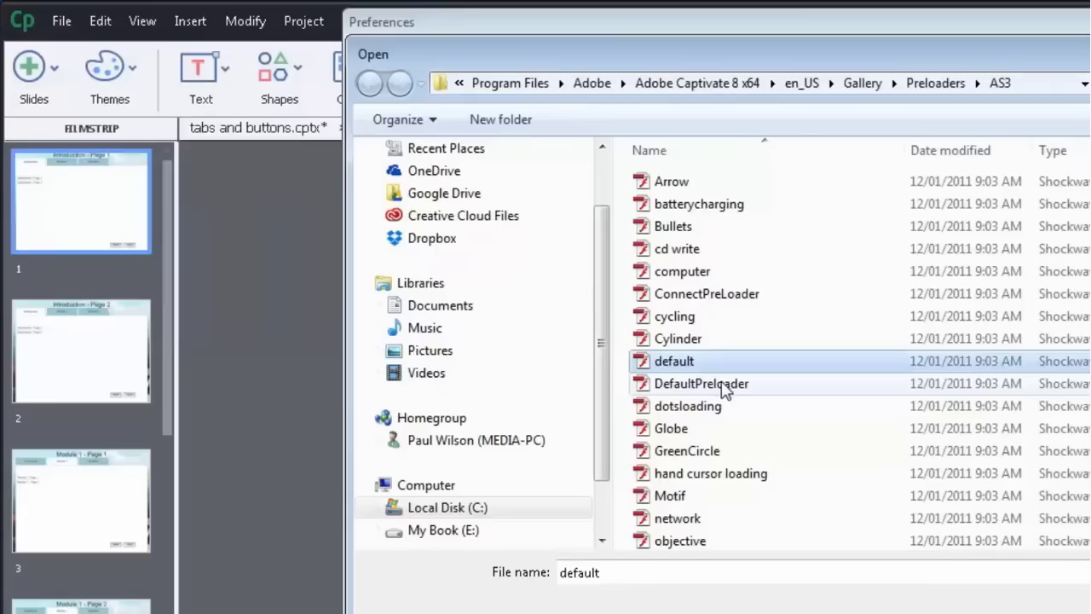
Preview DefaultPreloader once more and leave it selected.
click(723, 388)
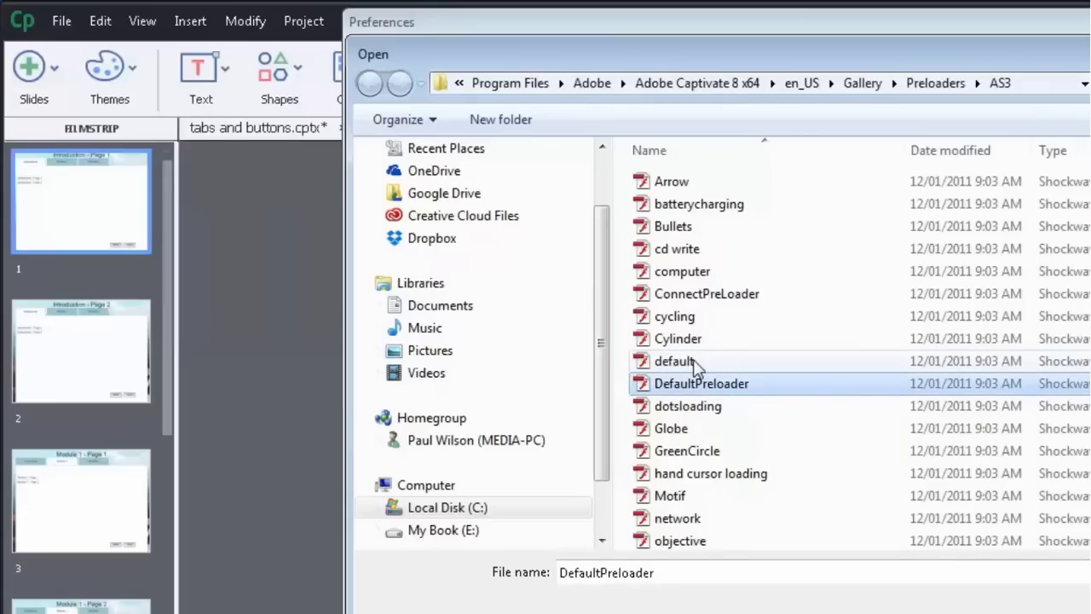
right_click(733, 386)
click(775, 433)
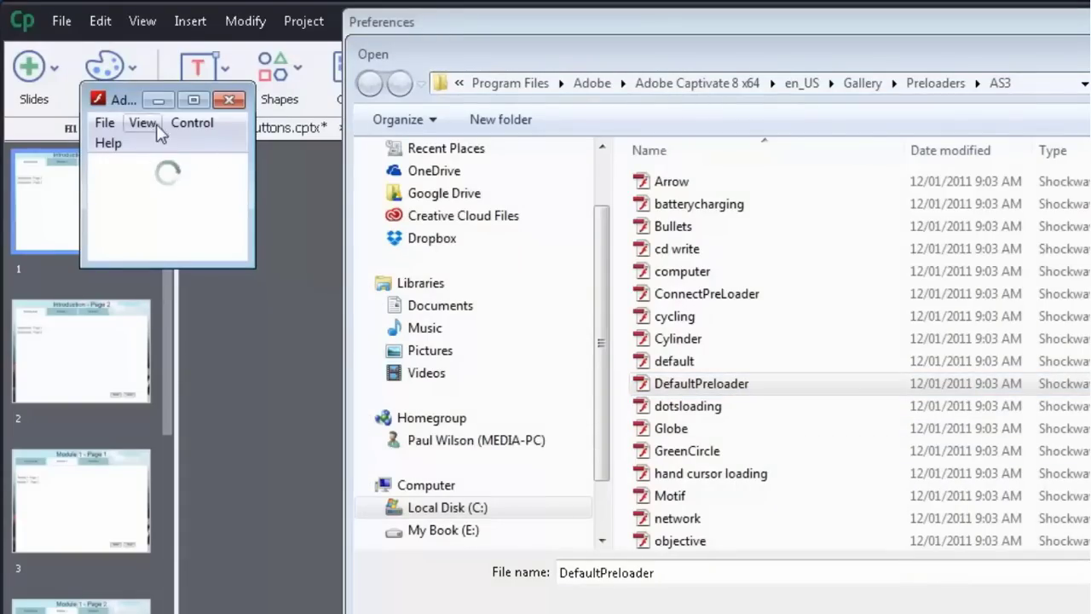
click(228, 100)
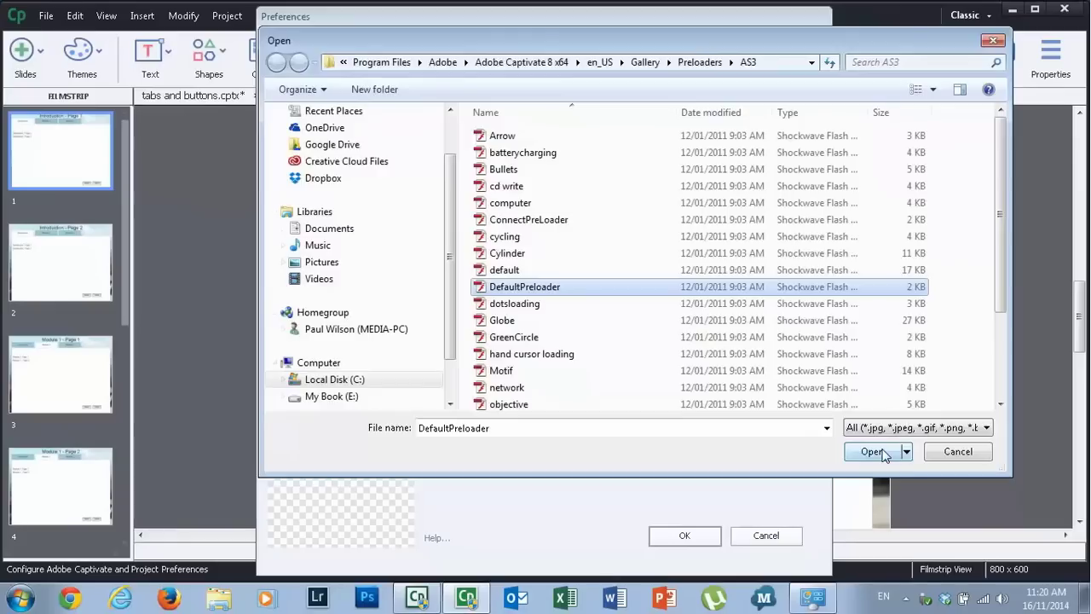
Apply DefaultPreloader as the project preloader and check Preloader % is 100.
click(872, 452)
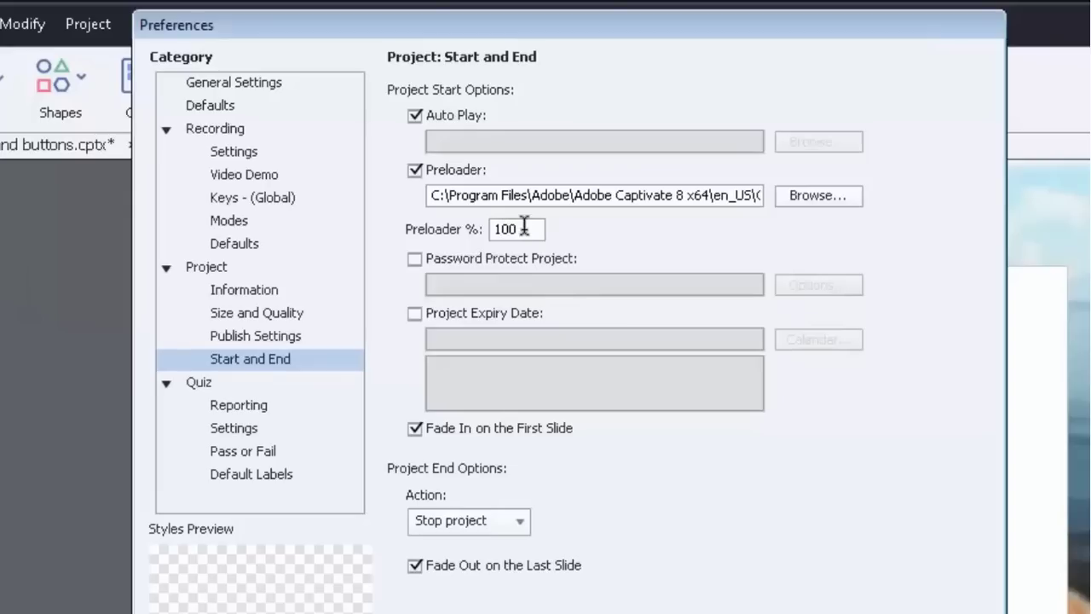
click(524, 227)
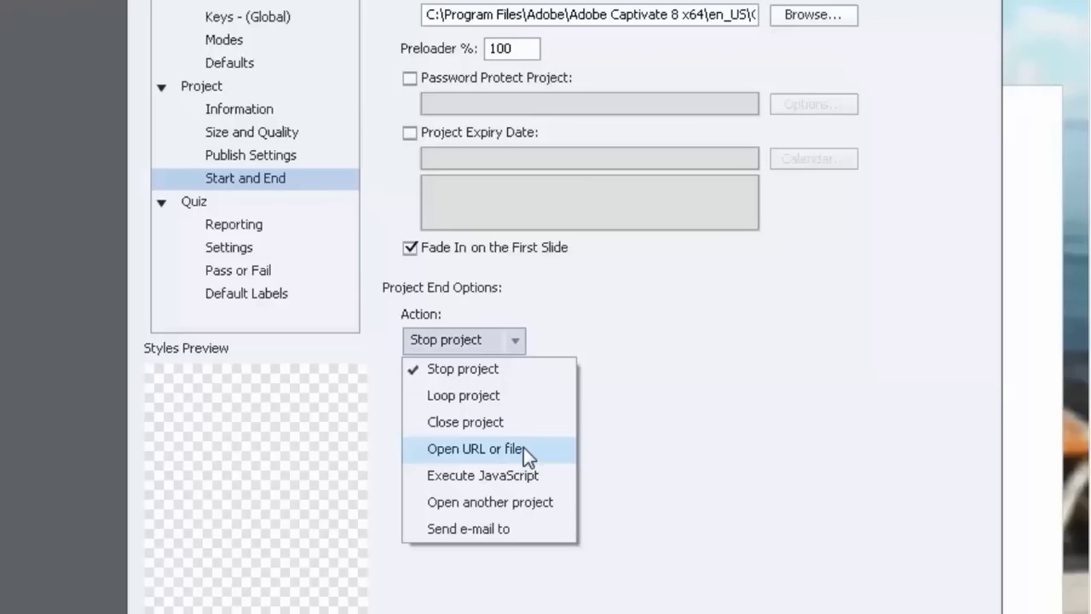
click(524, 447)
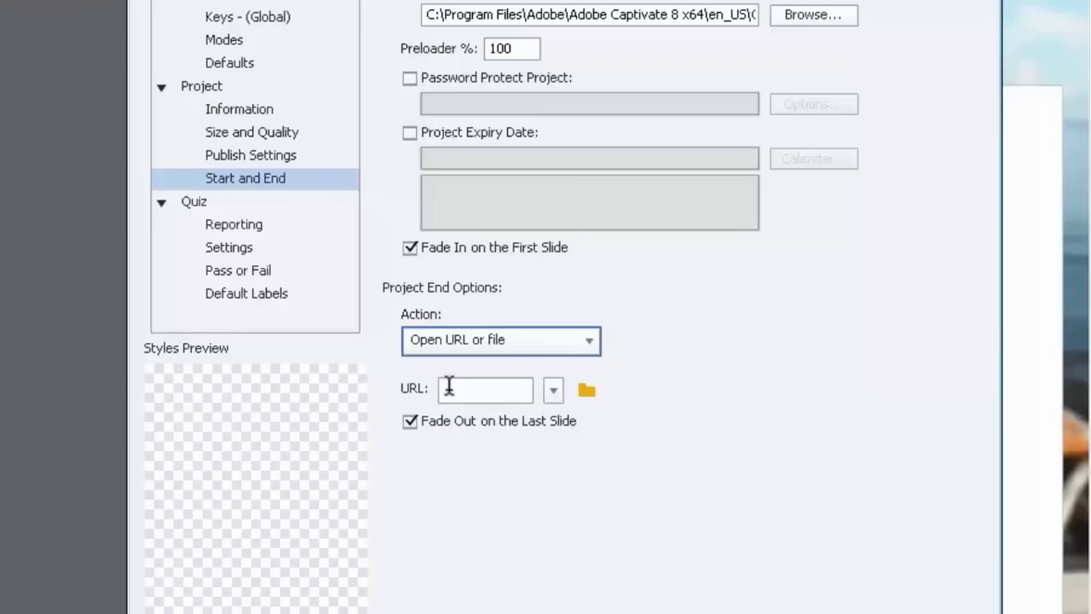
click(448, 387)
click(553, 390)
click(490, 443)
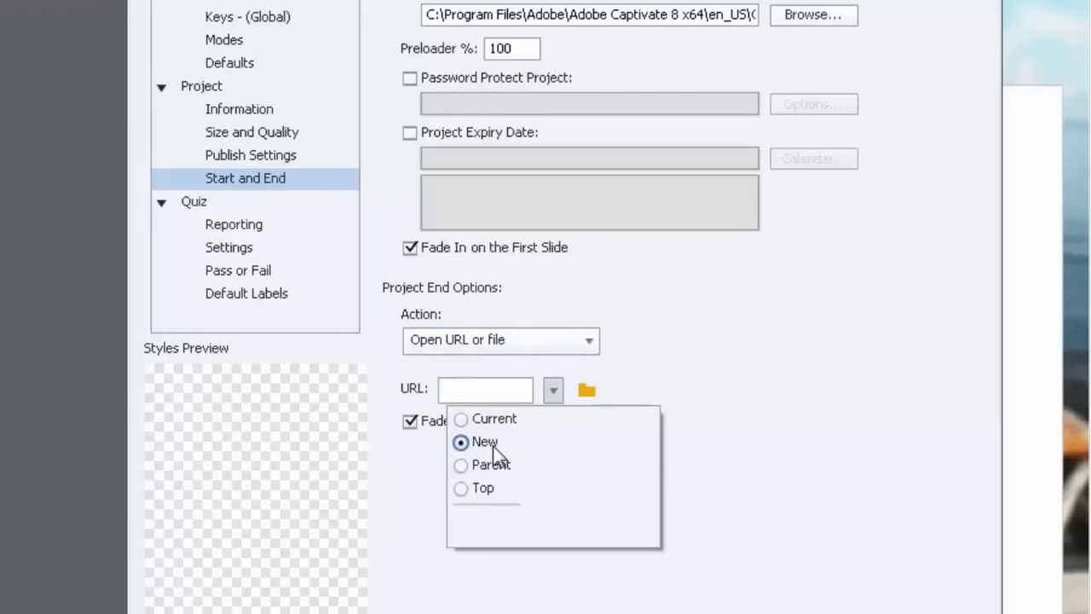
click(699, 388)
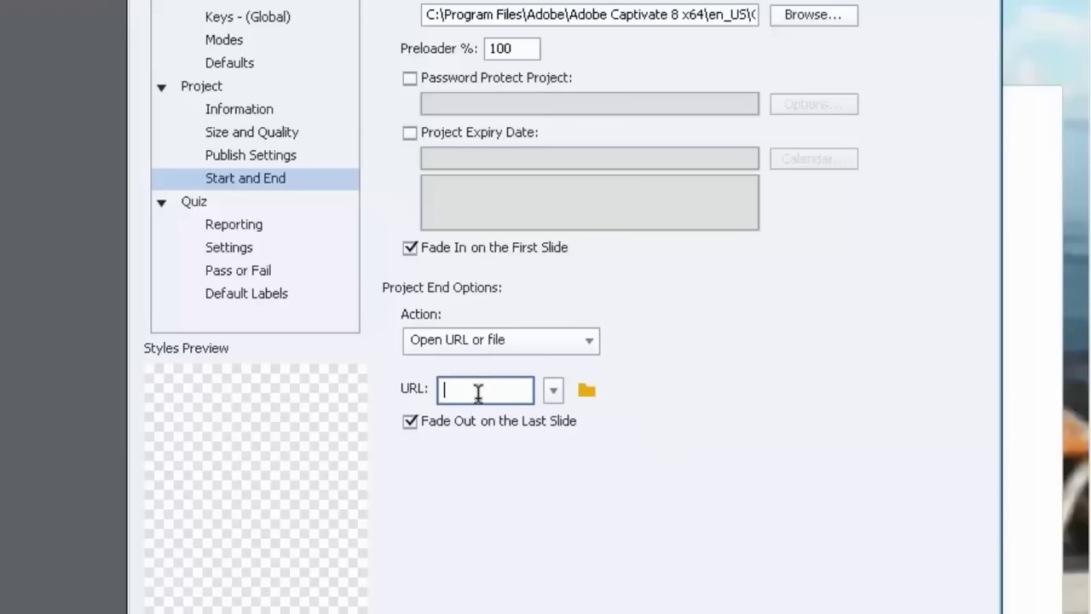
click(553, 394)
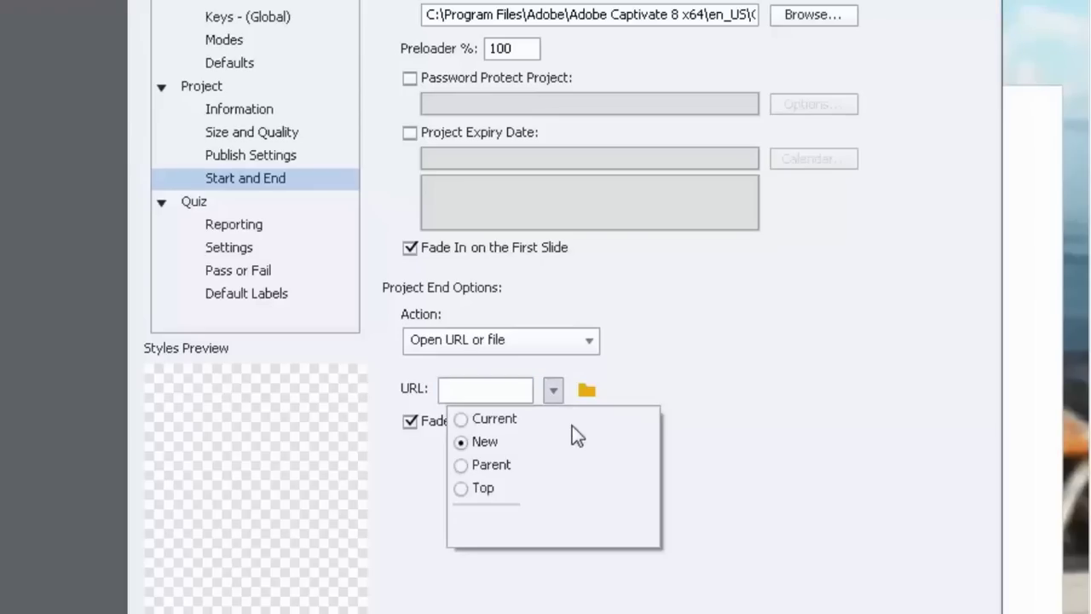
click(483, 445)
click(480, 387)
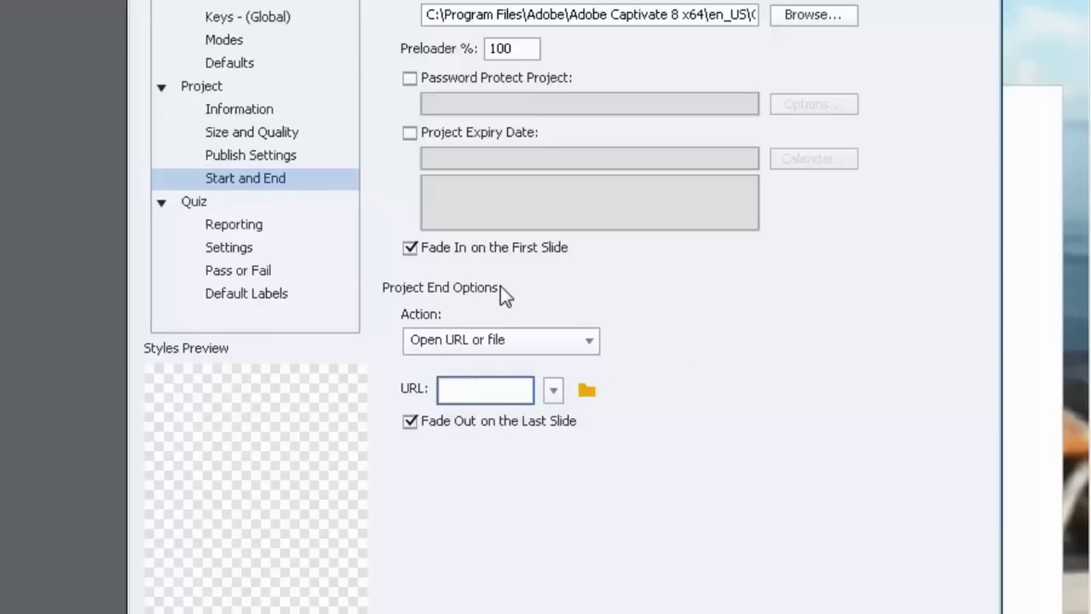
text(www.)
text(google.com)
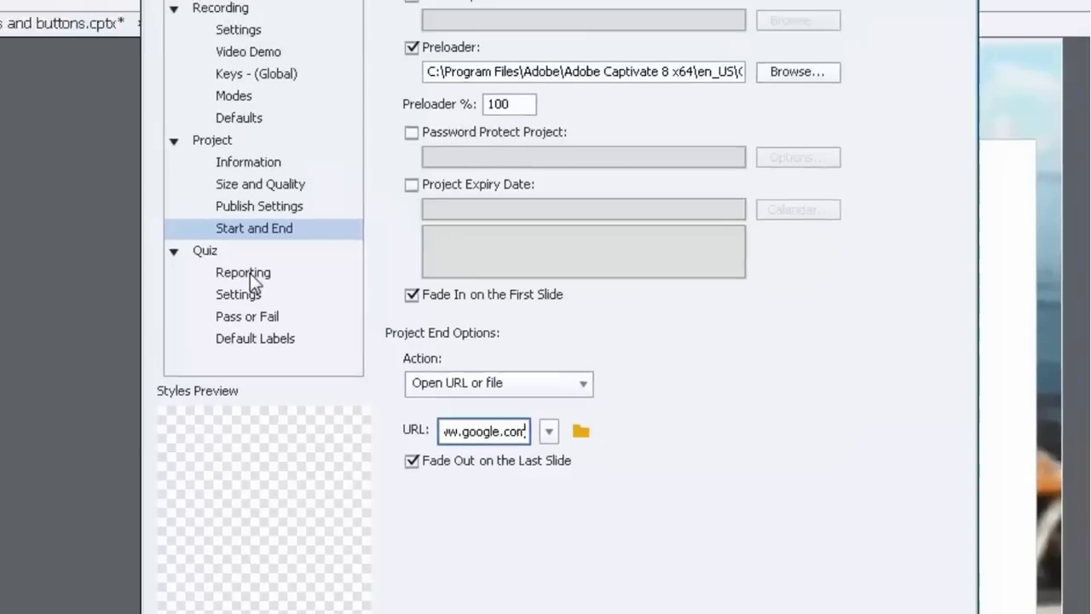
Open Quiz Reporting and confirm SCORM 1.2 as the reporting standard.
click(237, 225)
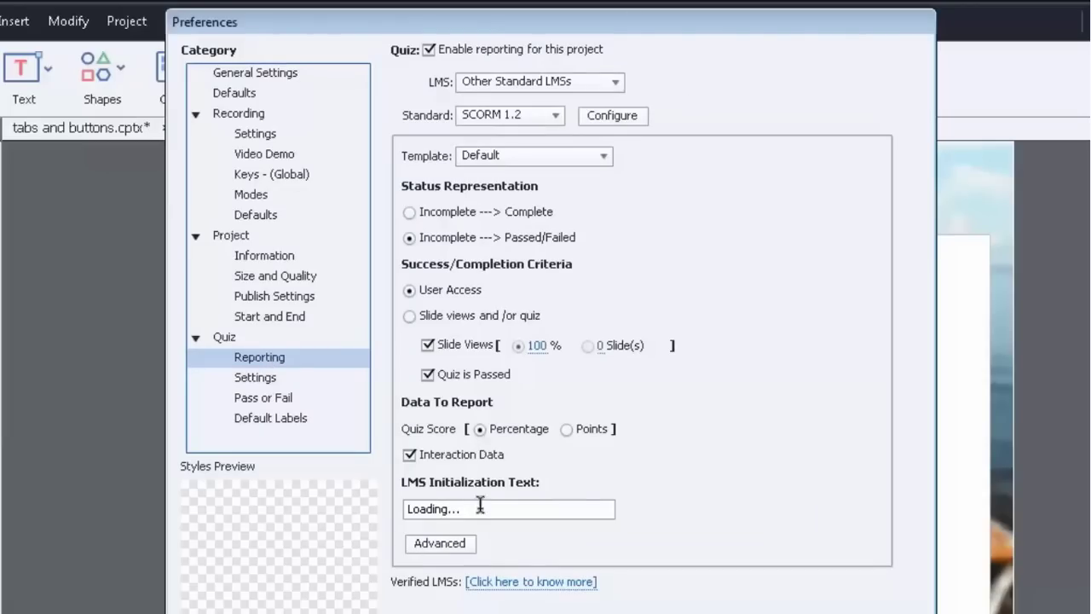
click(553, 119)
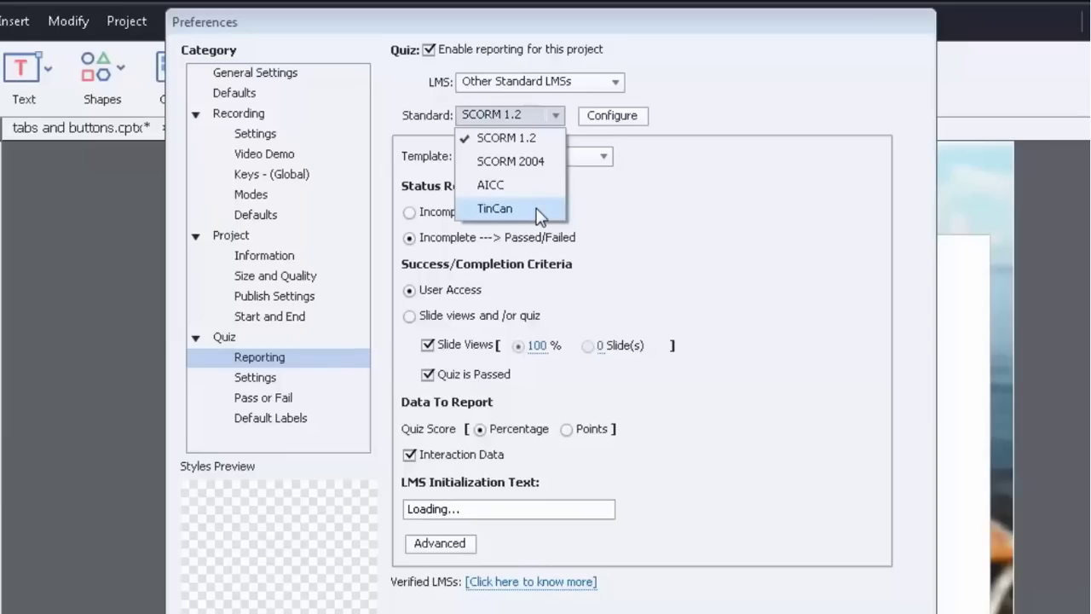
click(737, 170)
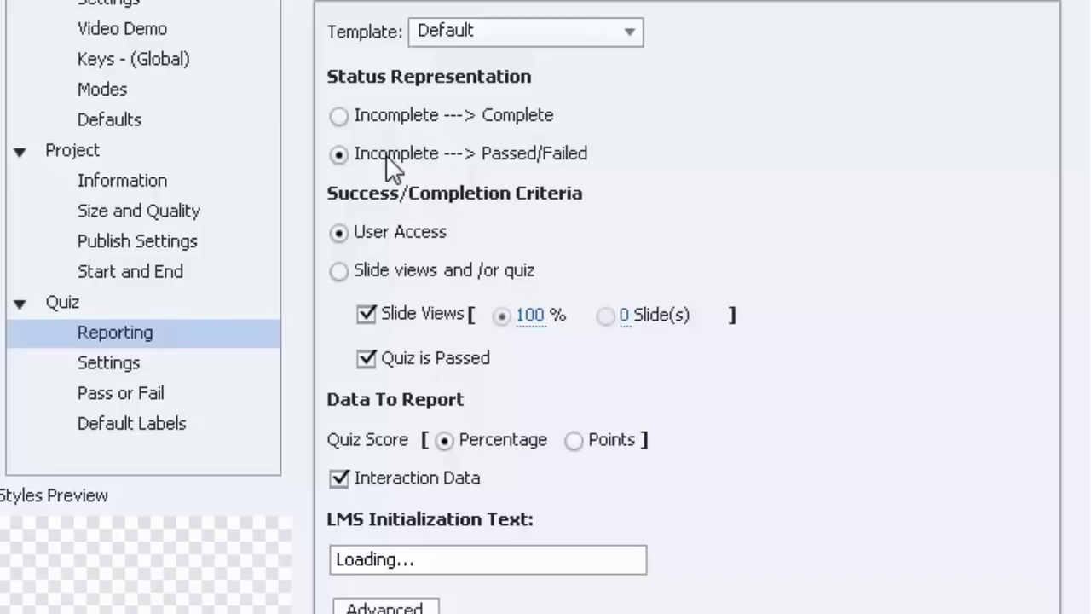
Keep status at Incomplete ---> Passed/Failed and clear both completion checkboxes.
click(345, 118)
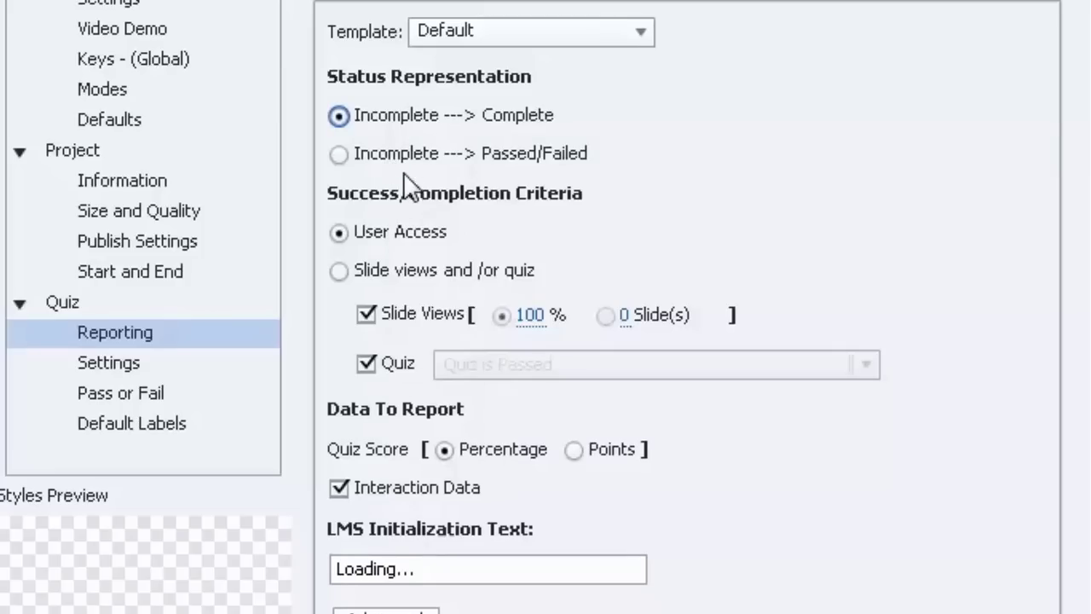
click(406, 162)
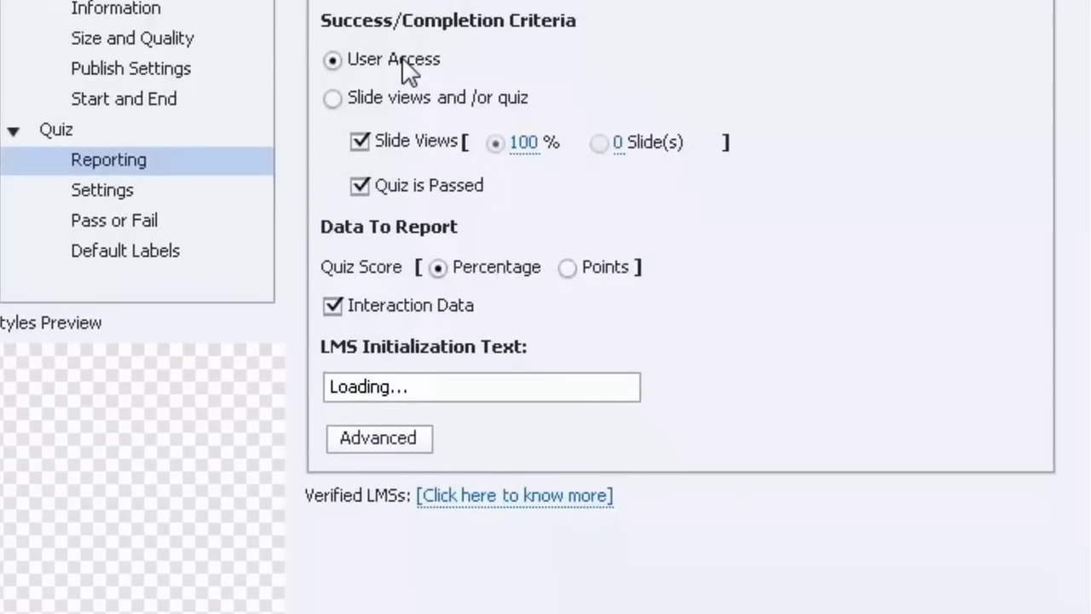
click(360, 141)
click(360, 186)
Base completion on slide views and/or quiz, ending with only Quiz is Passed required.
click(333, 99)
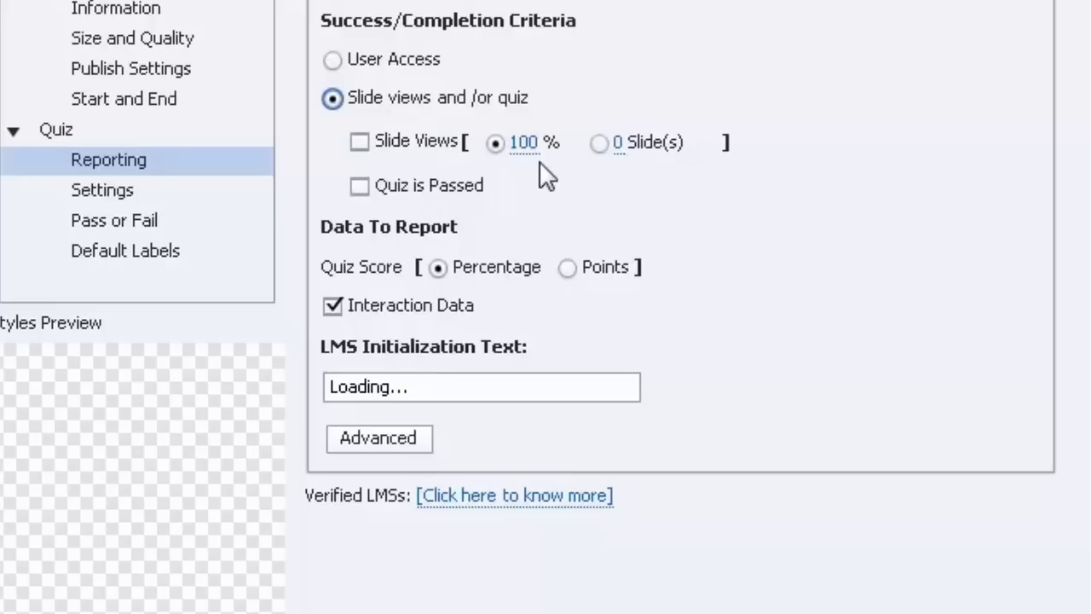
click(357, 141)
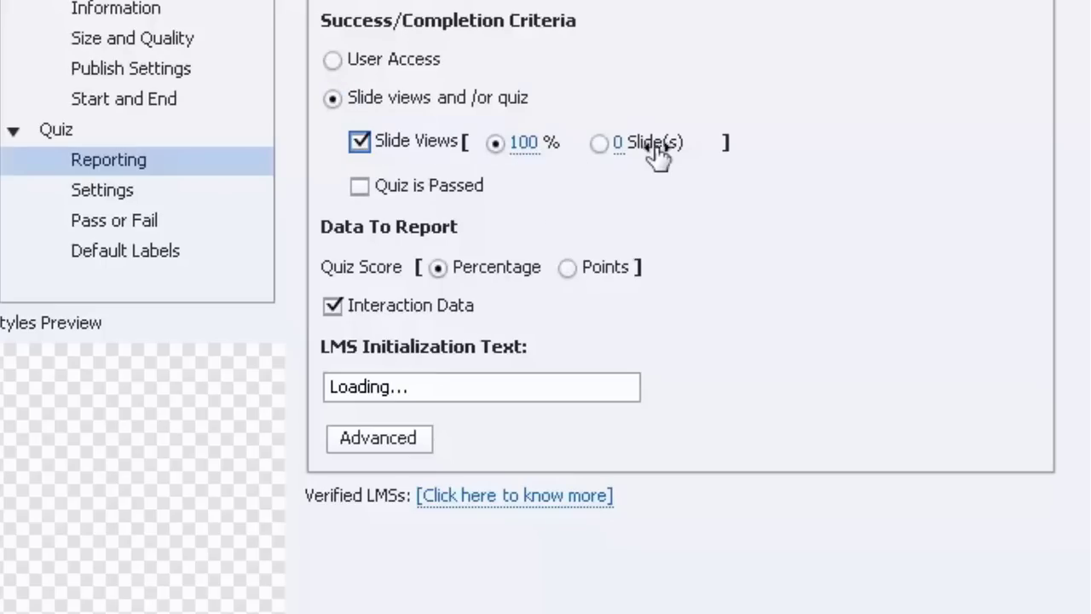
click(619, 149)
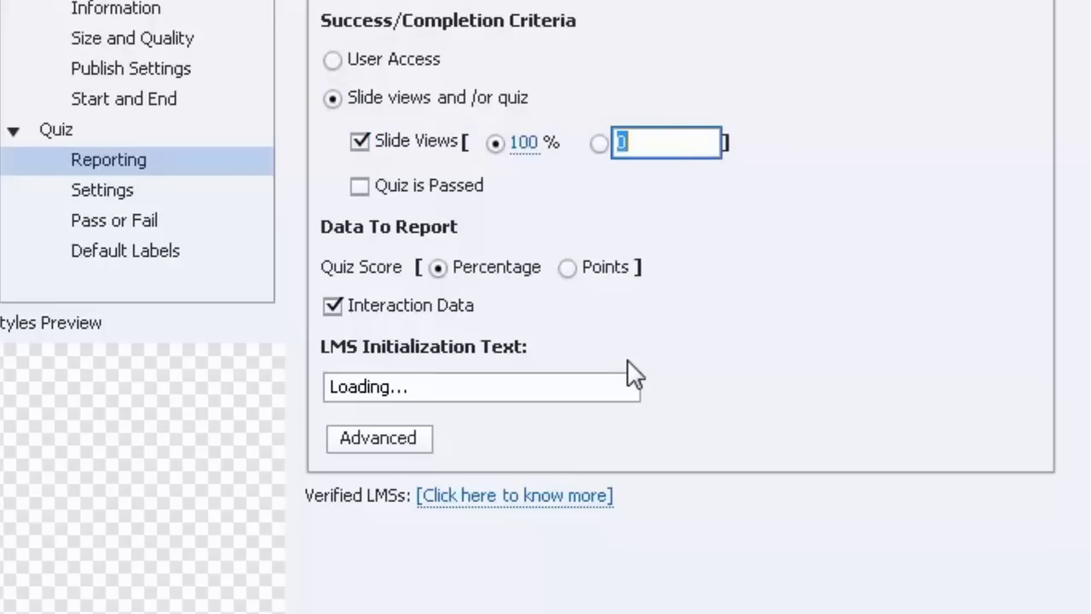
text(50)
key(Return)
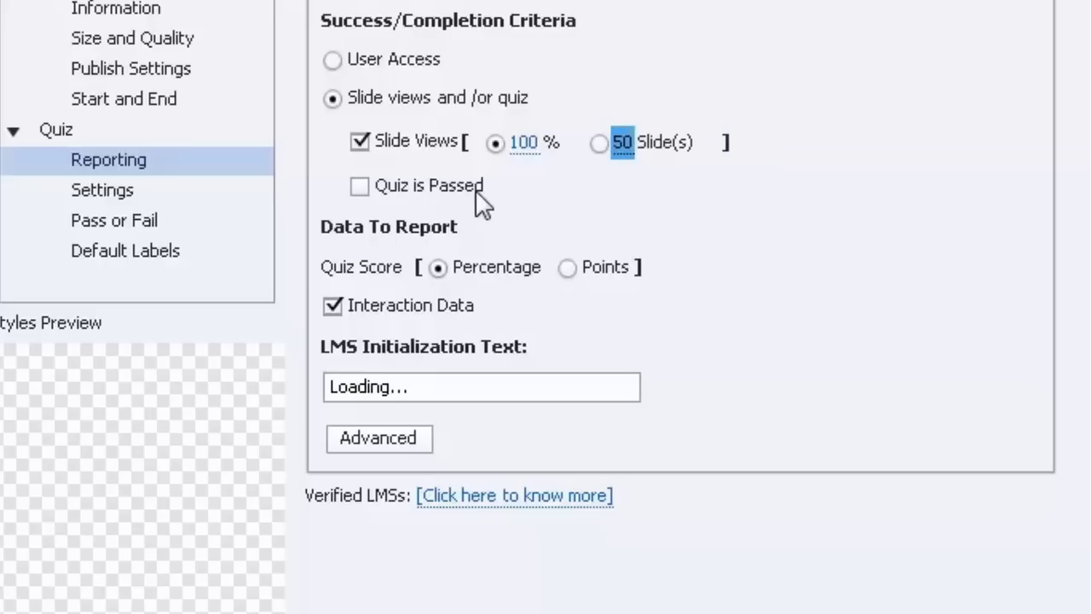
click(359, 140)
click(359, 185)
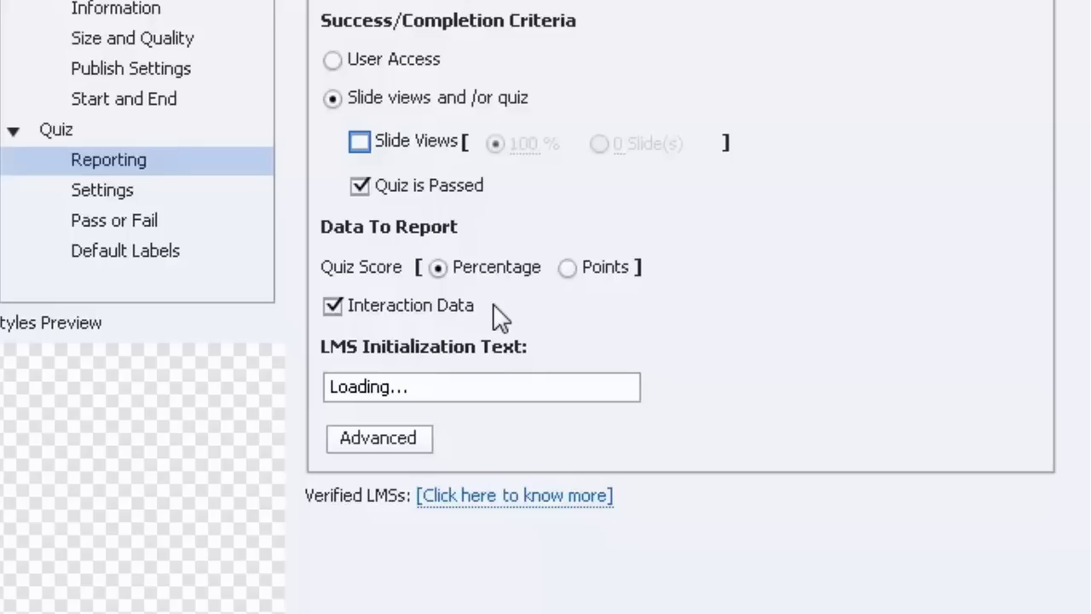
Keep the LMS Initialization Text as 'Loading...'.
click(410, 386)
key(BackSpace)
key(BackSpace)
text(..)
click(468, 386)
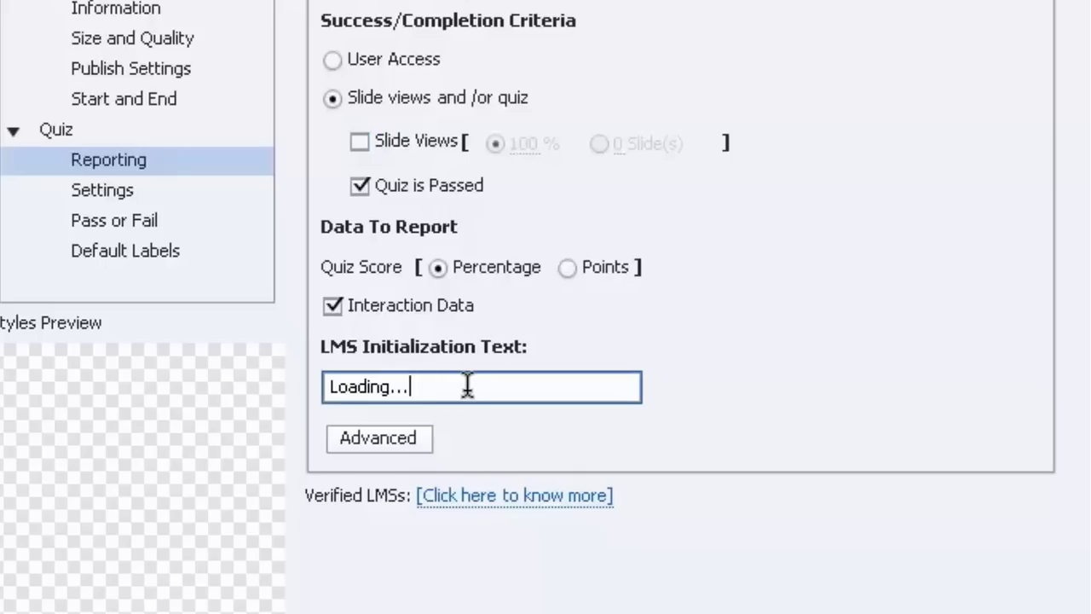
drag(468, 386, 310, 400)
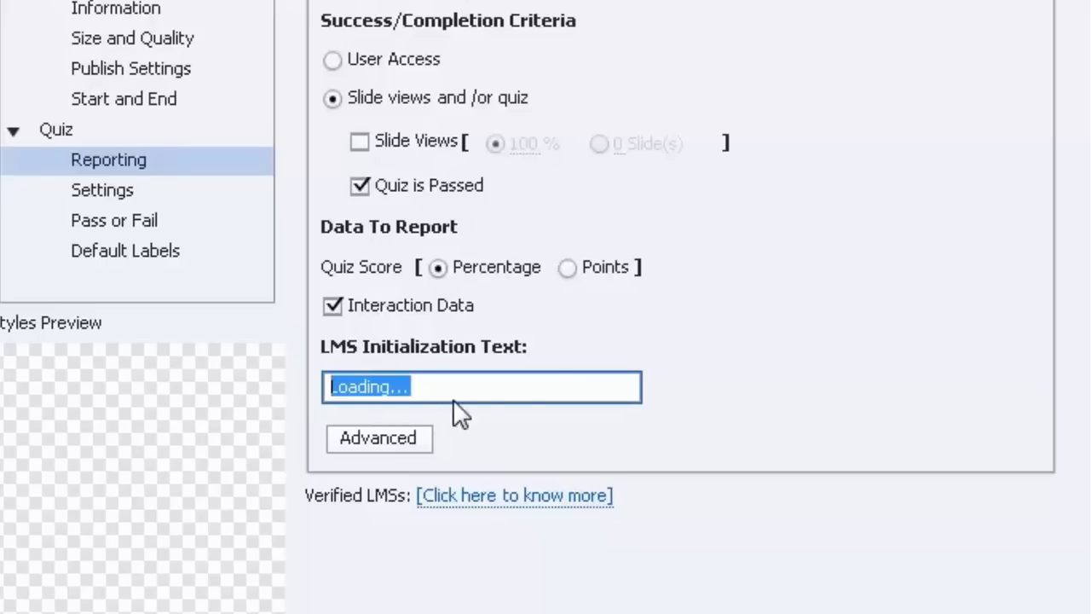
Enable Never Send Resume Data in LMS Advanced Settings and confirm with OK.
click(400, 438)
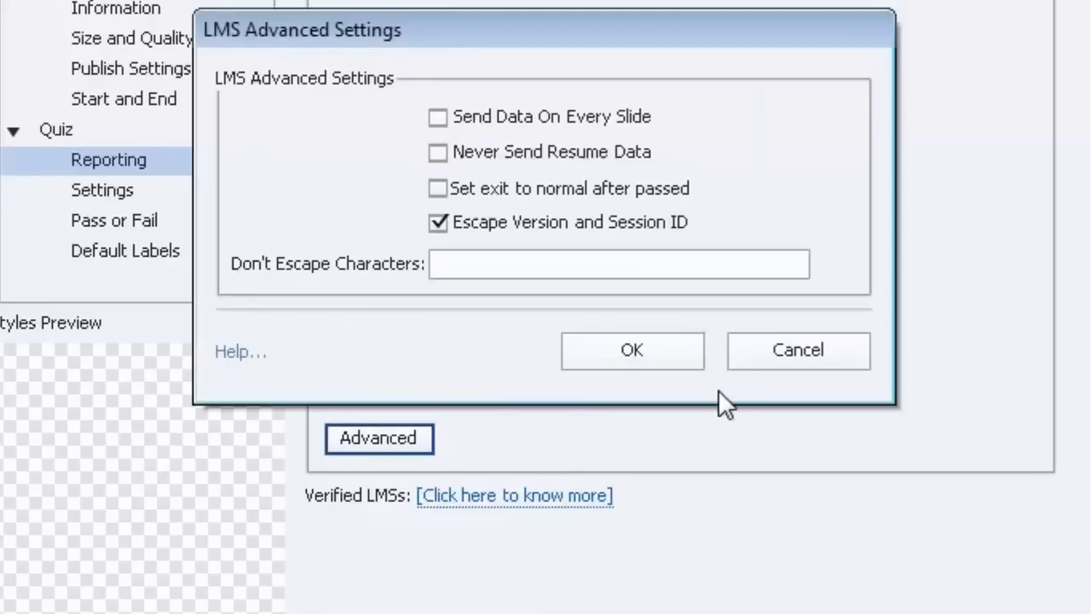
click(587, 152)
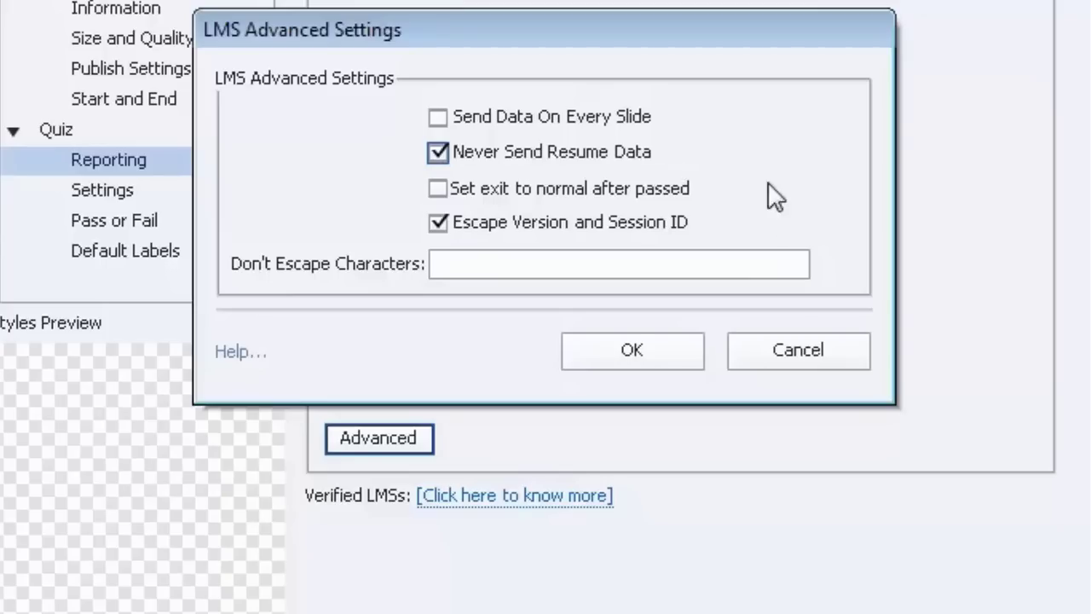
click(559, 152)
click(641, 157)
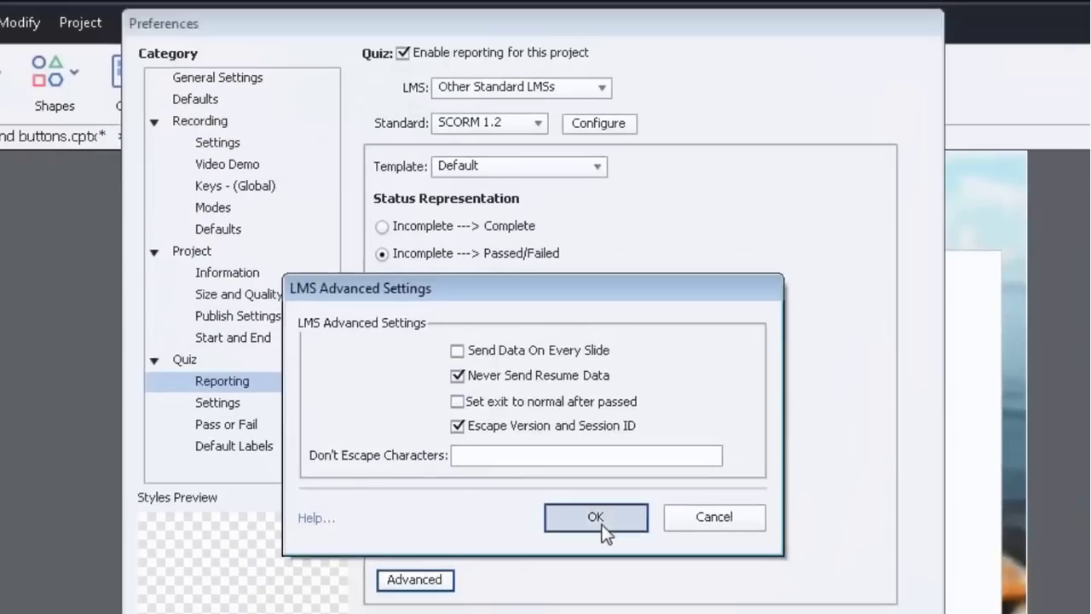
click(632, 350)
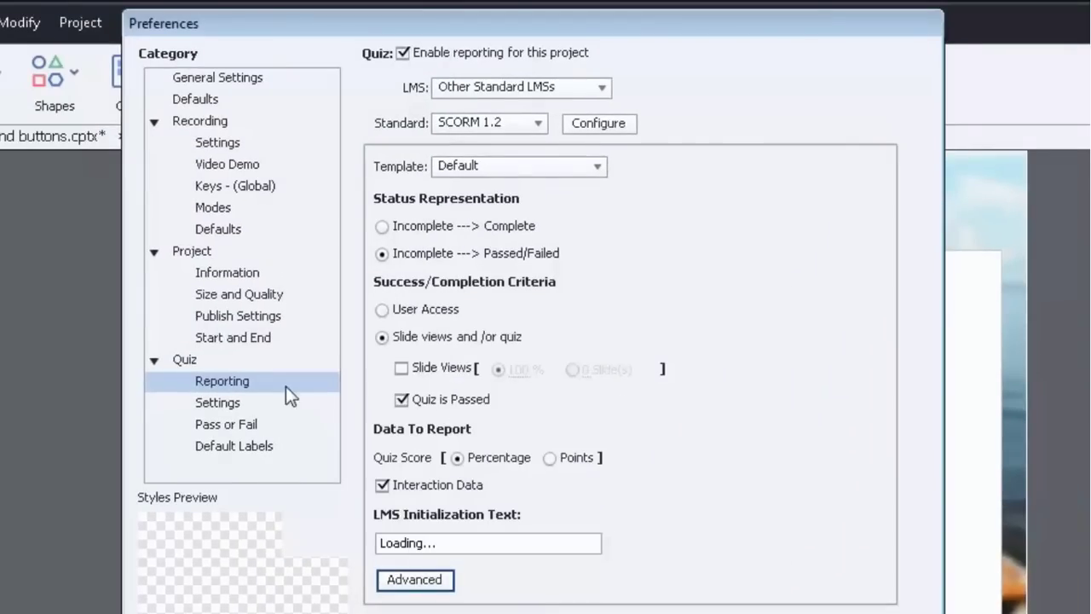
Turn off Allow Backward Movement in Quiz Settings and hide the Back button in all questions.
click(220, 400)
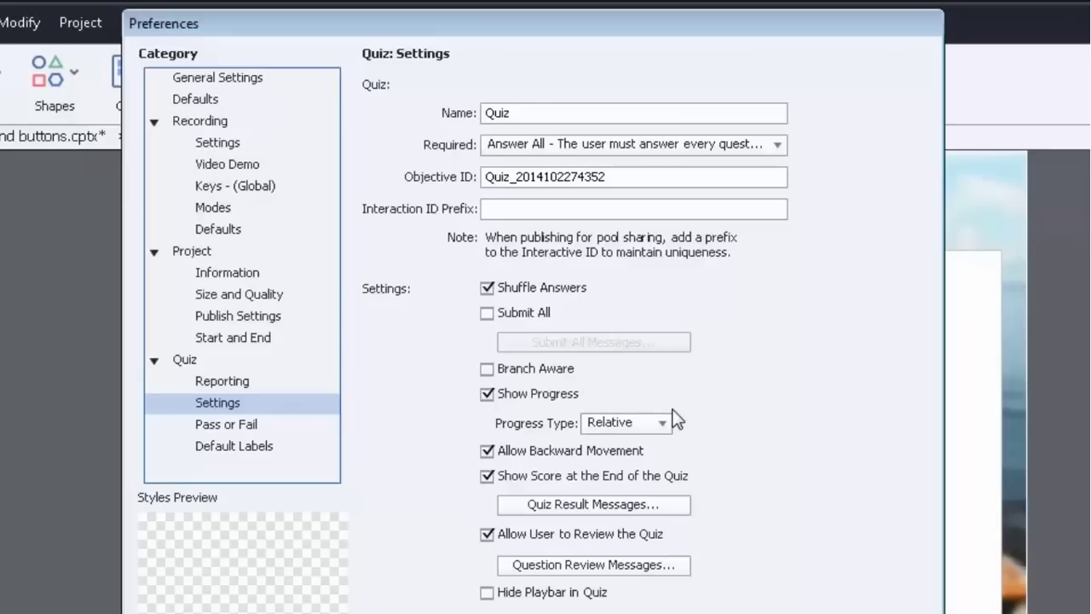
click(562, 450)
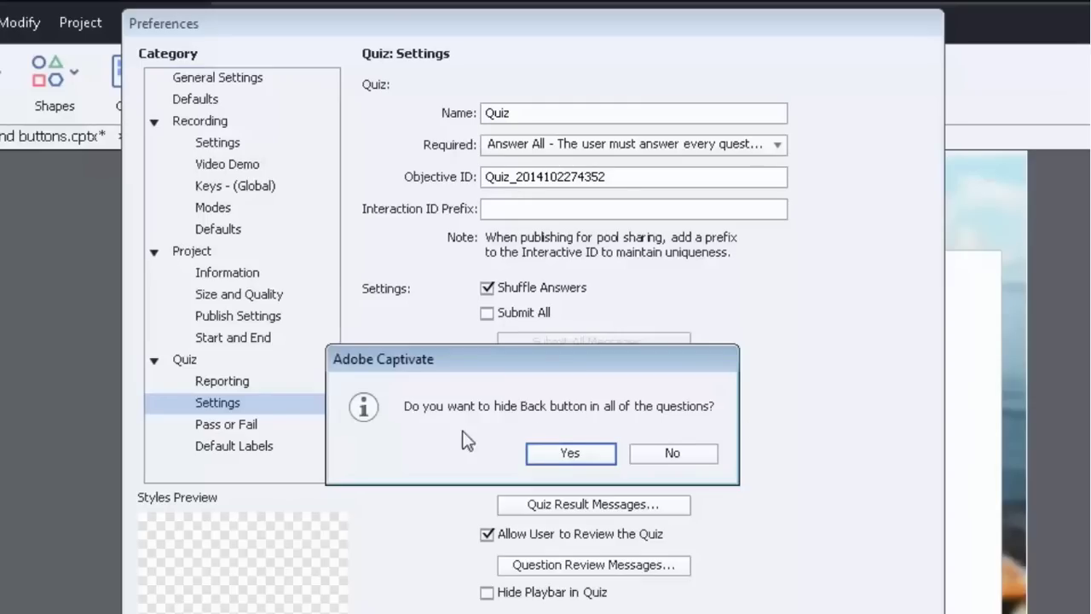
click(569, 454)
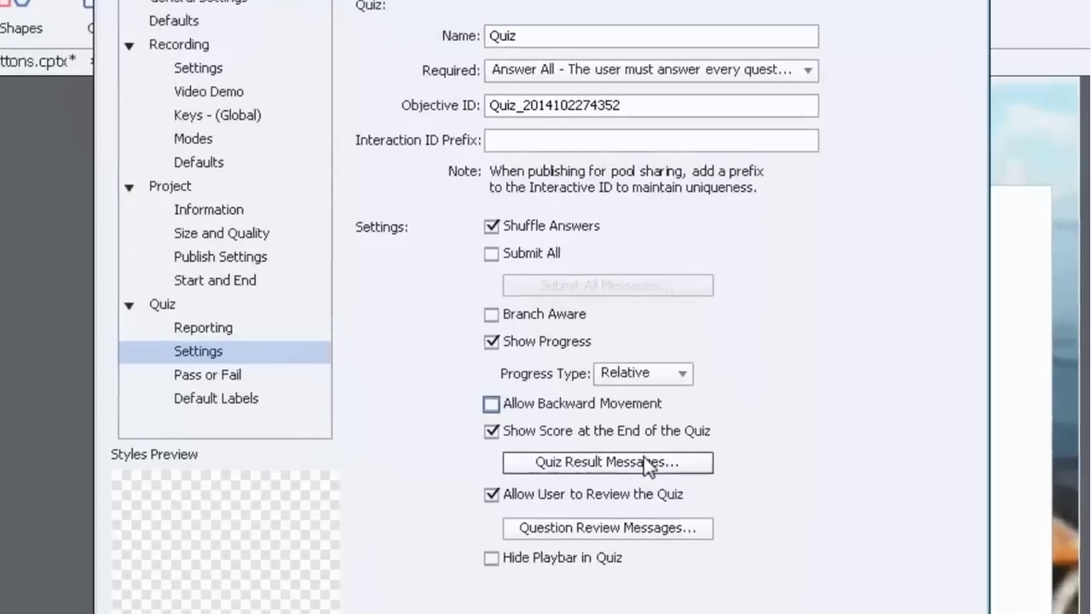
Remove Correct Questions, Total Questions and Quiz Attempts from the quiz result messages.
click(629, 507)
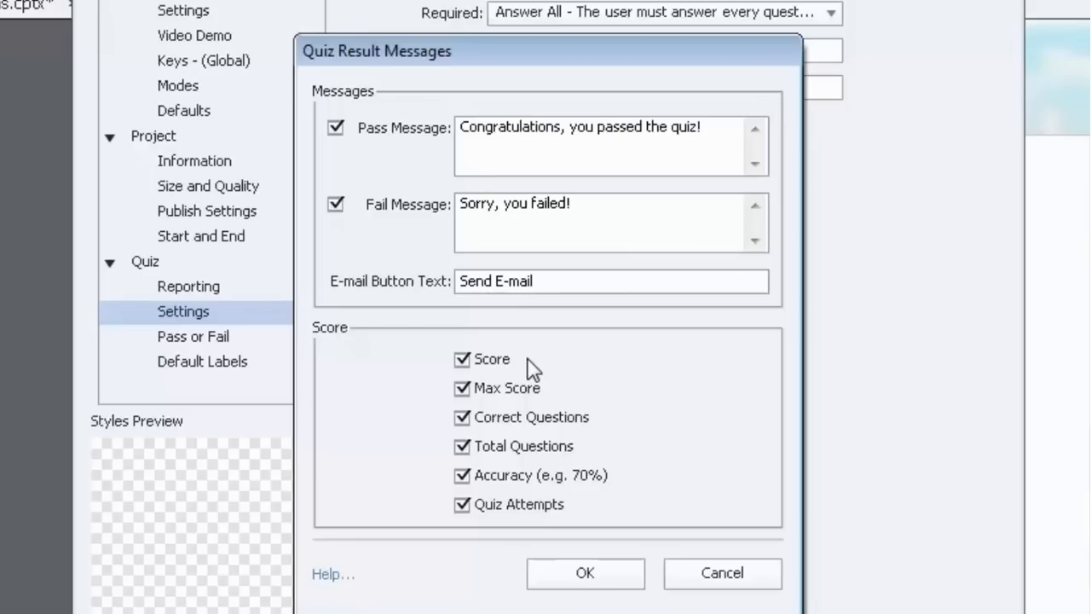
click(461, 417)
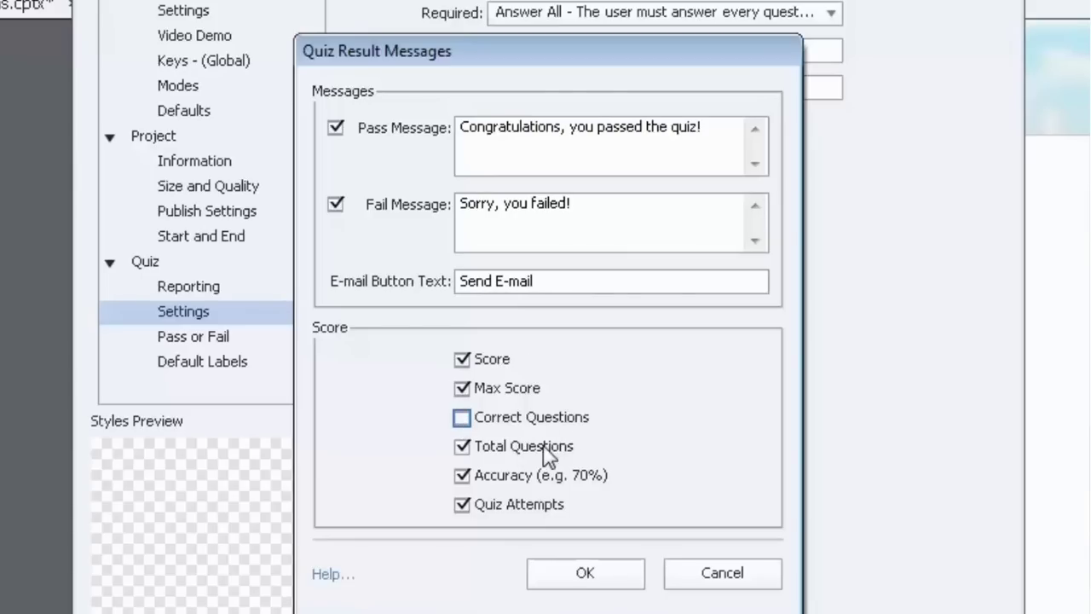
click(462, 448)
click(479, 511)
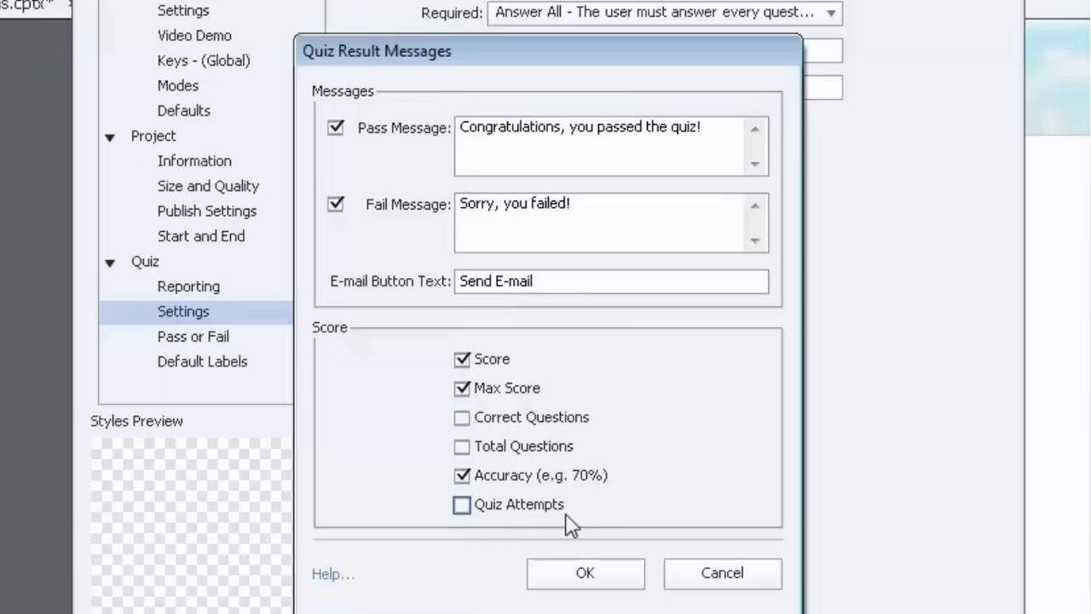
click(588, 575)
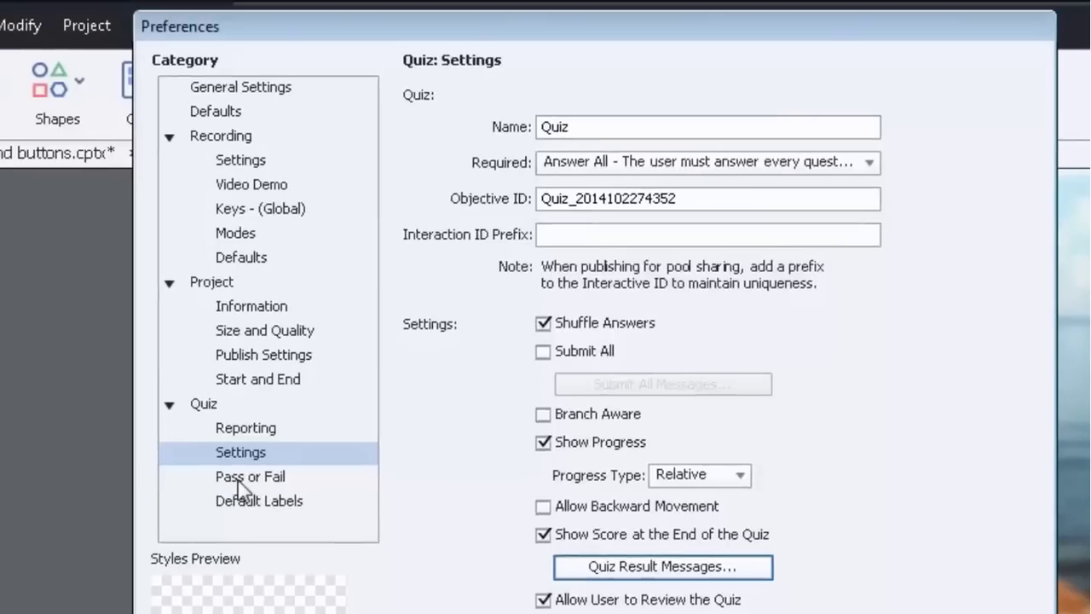
Set the passing score to 80 and leave the passing-grade action at No Action.
click(240, 482)
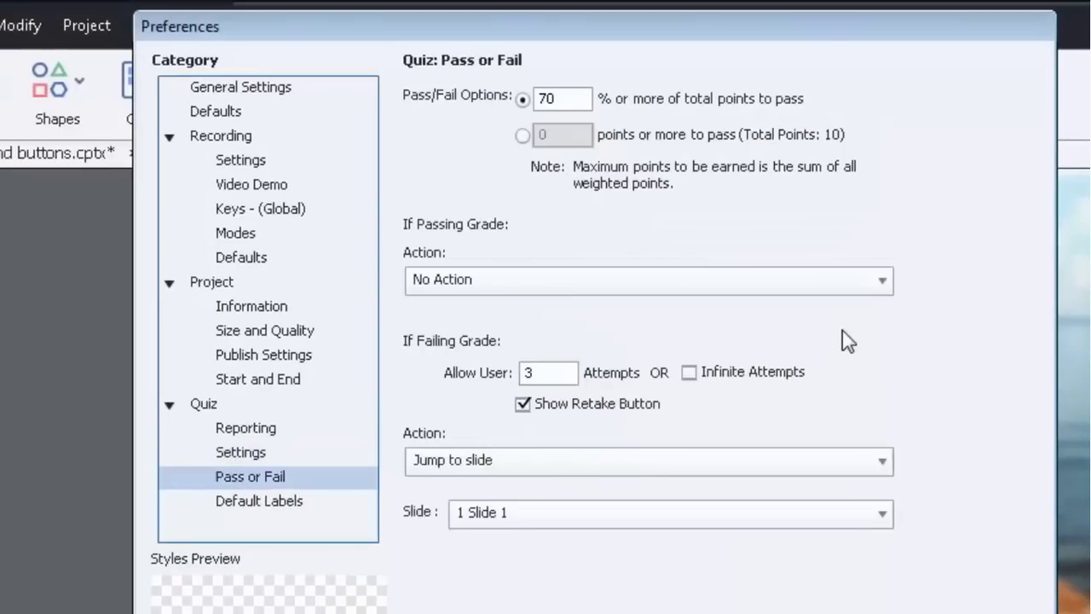
drag(567, 95, 475, 92)
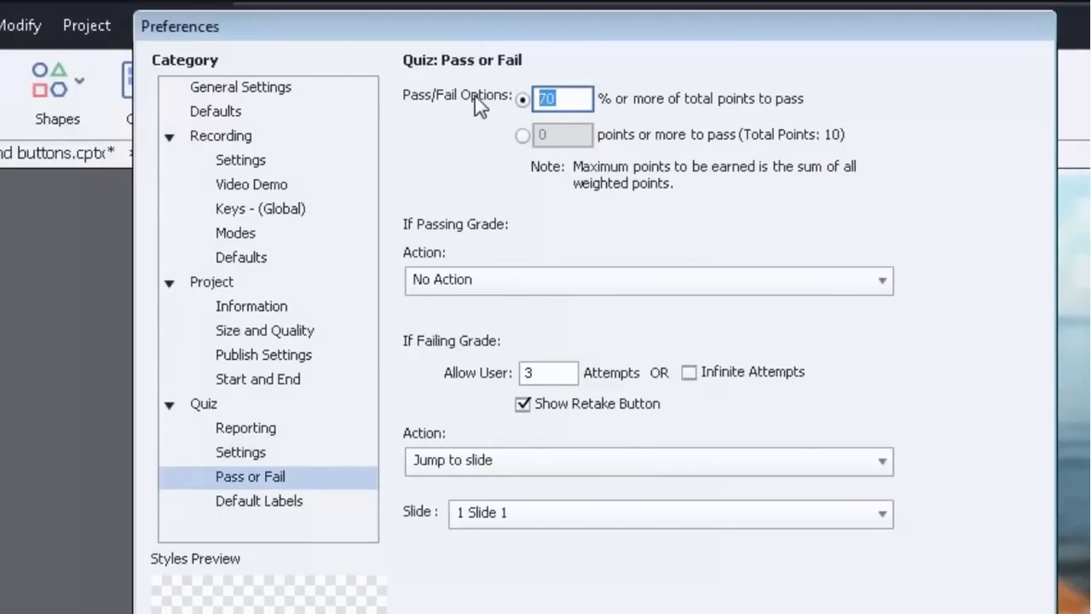
text(80)
click(514, 284)
scroll(633, 478, up, 4)
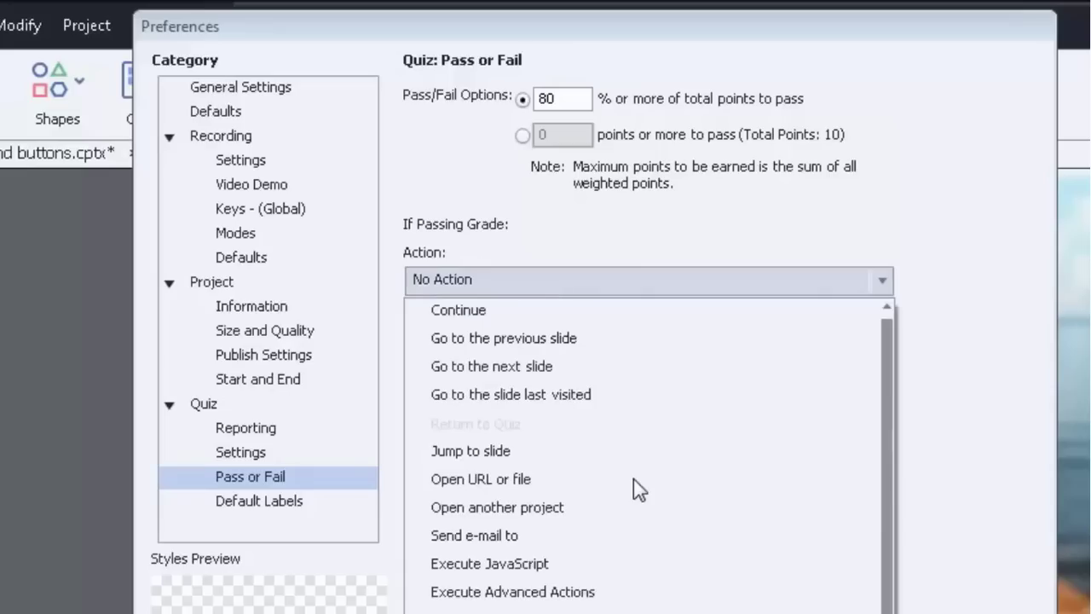
scroll(631, 426, down, 4)
click(599, 156)
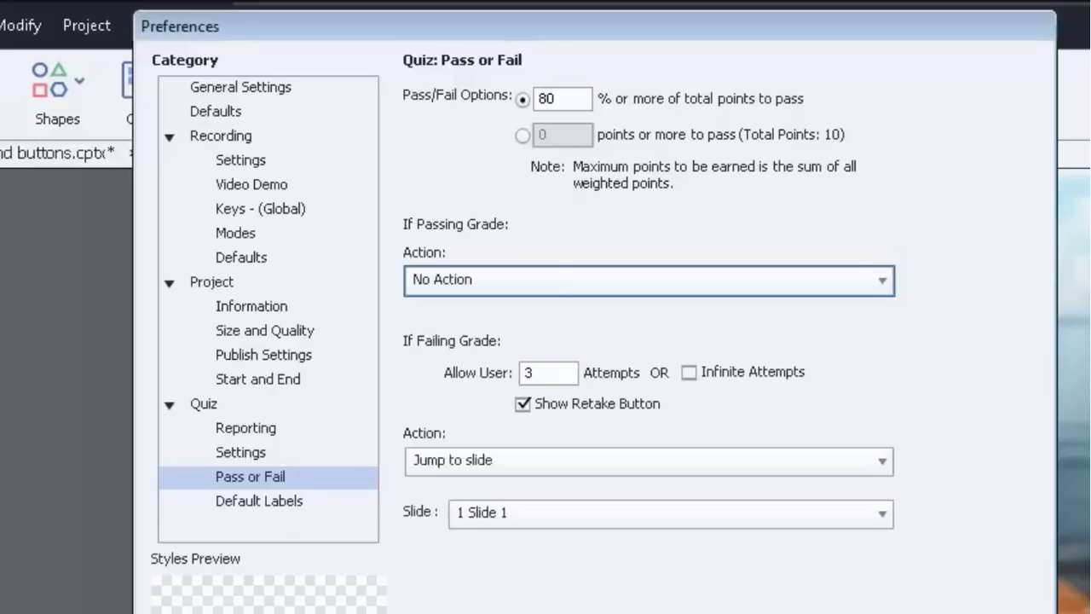
click(545, 286)
scroll(519, 521, up, 4)
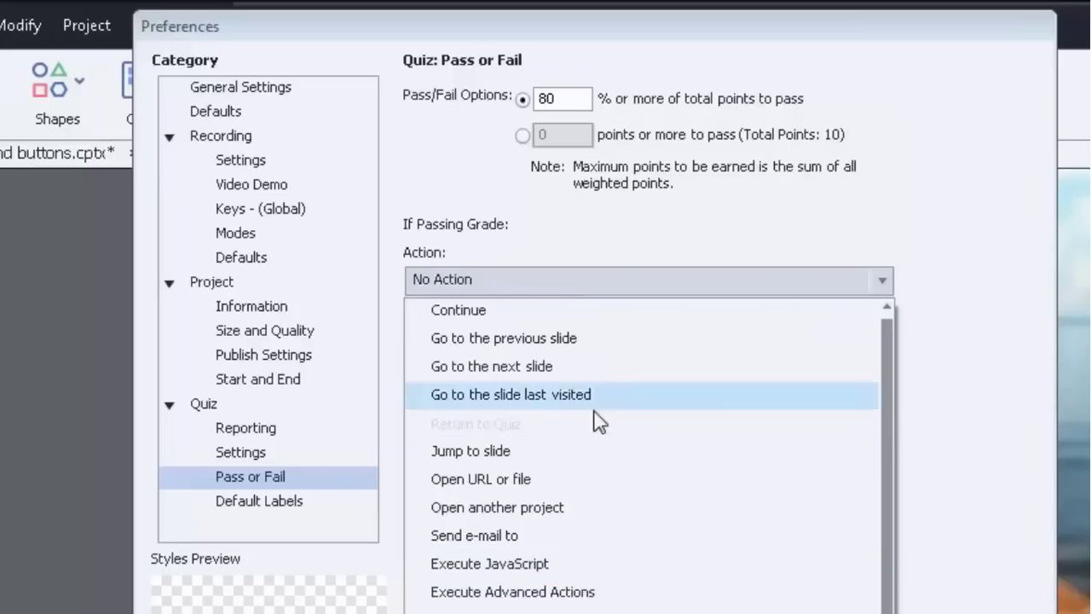
click(588, 312)
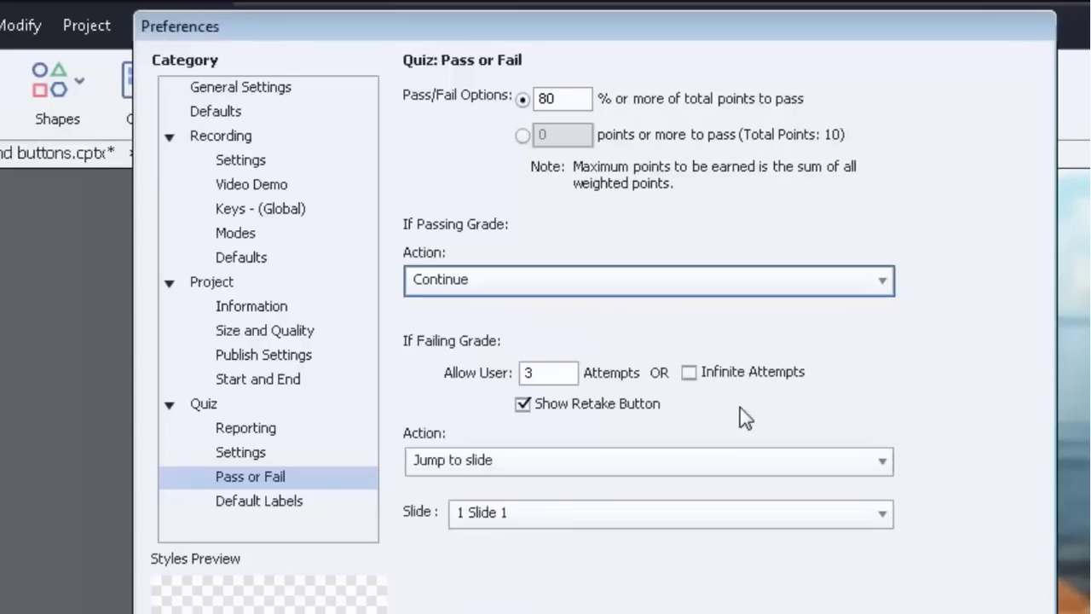
click(682, 288)
scroll(662, 297, down, 5)
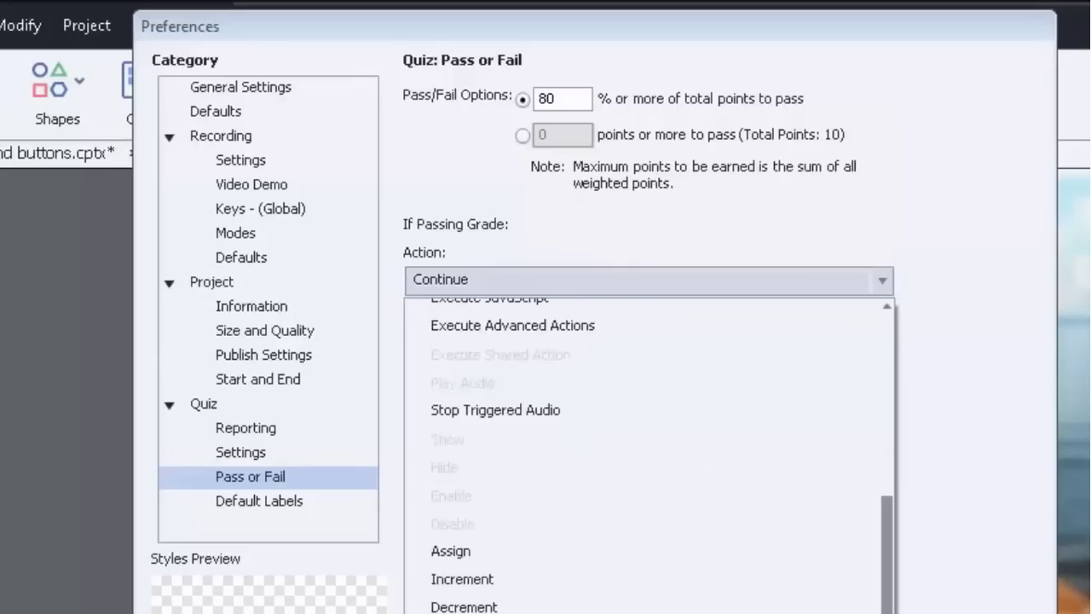
scroll(662, 426, up, 5)
click(661, 312)
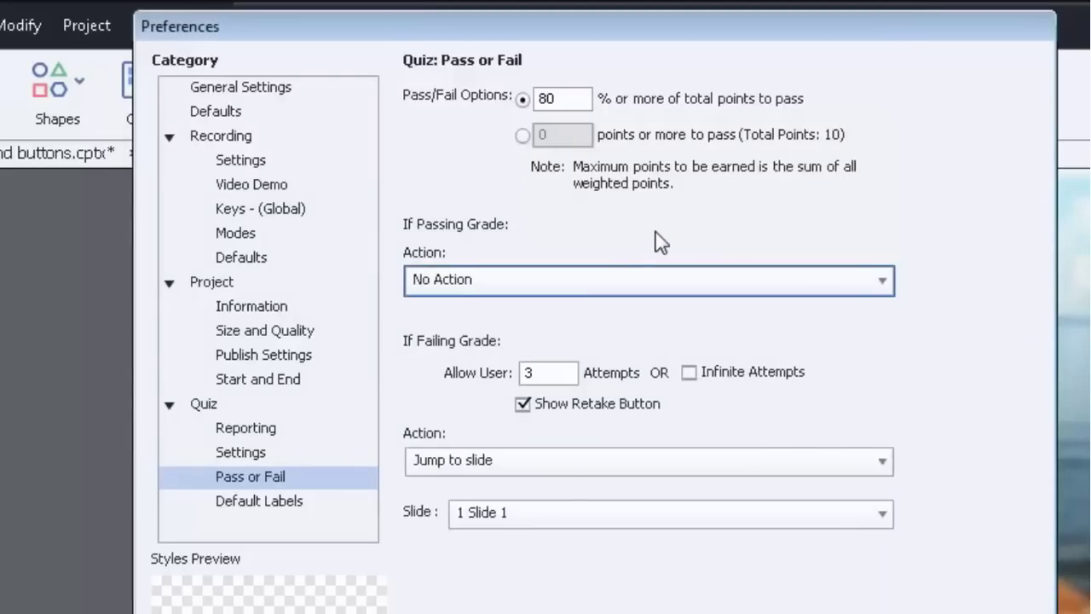
Allow 999 attempts on a failing grade, keep Jump to slide, then view Default Labels.
click(540, 366)
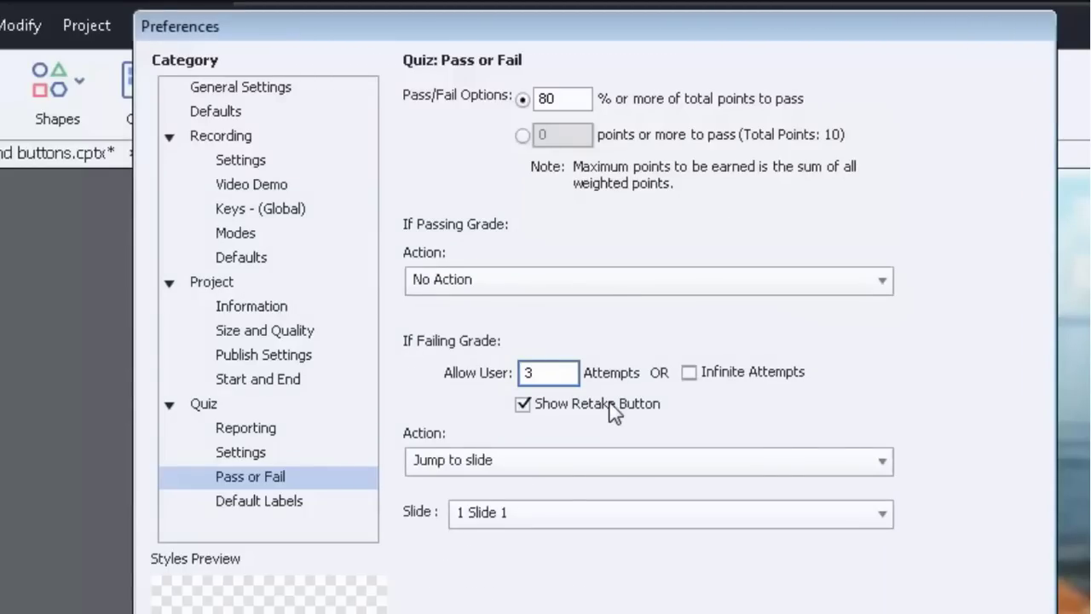
key(BackSpace)
text(999)
click(690, 375)
click(690, 375)
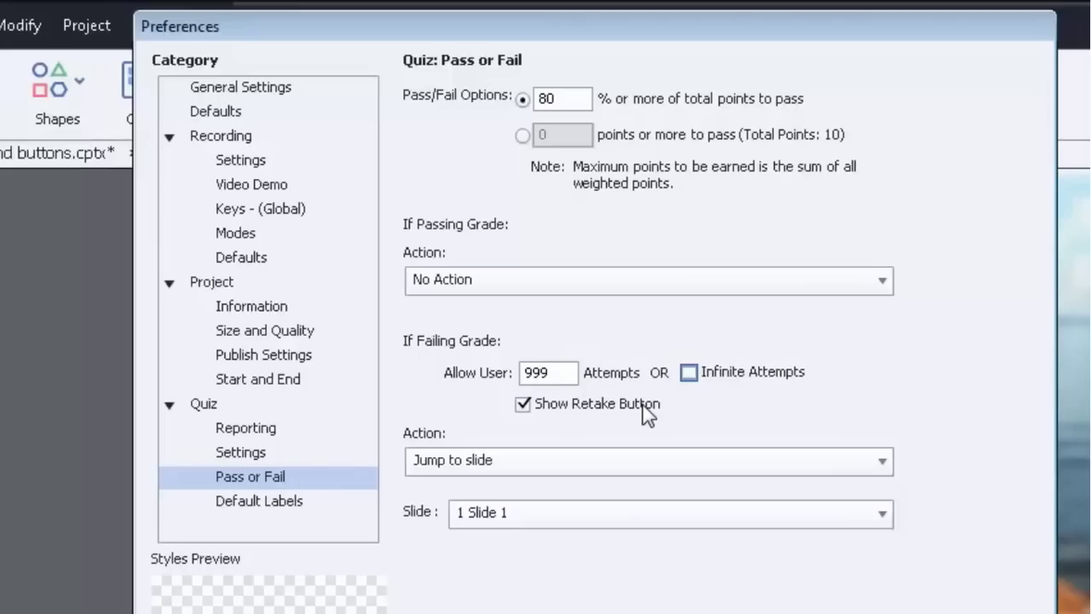
click(528, 461)
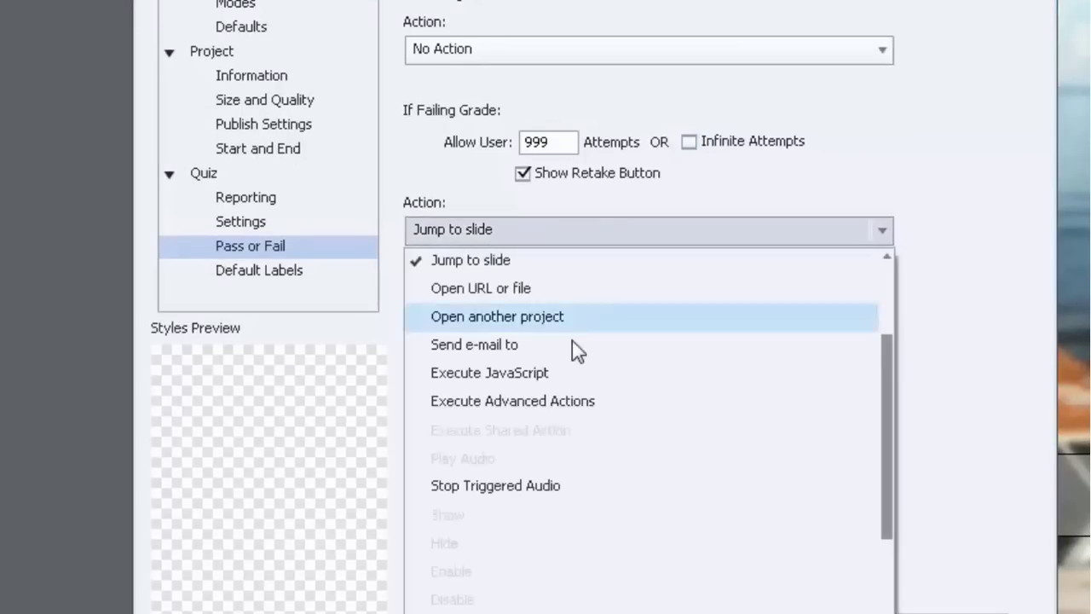
click(542, 256)
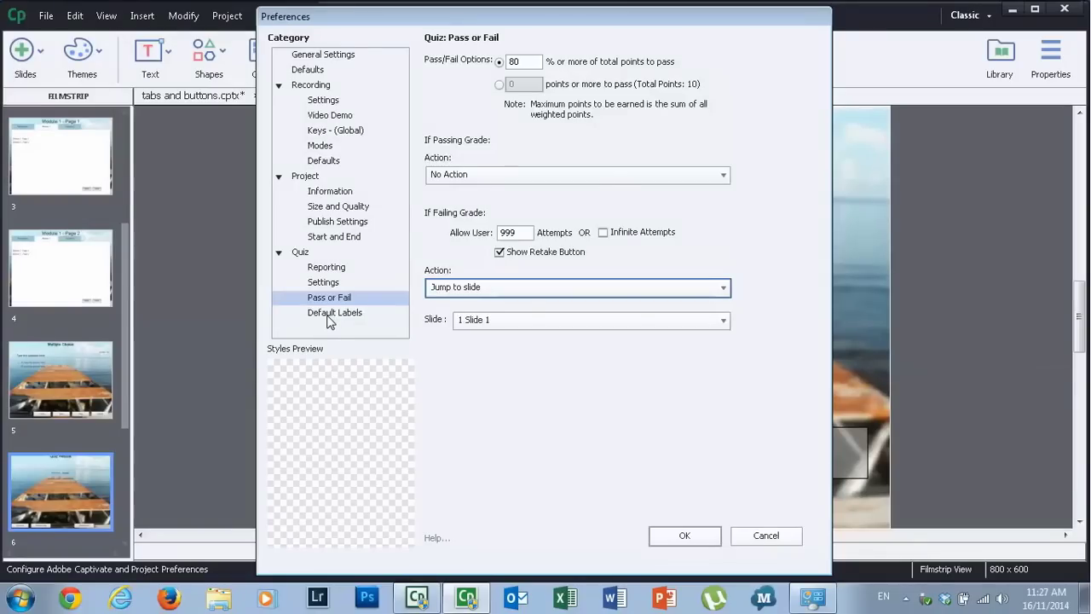
click(249, 271)
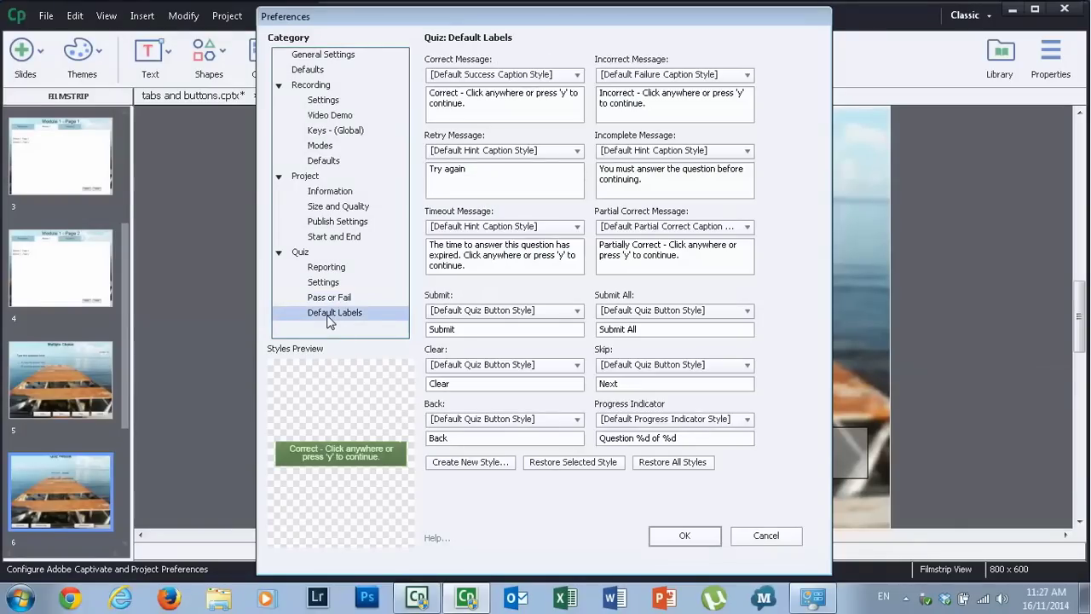
Save and close the Preferences, returning to the Multiple Choice quiz slide.
click(675, 536)
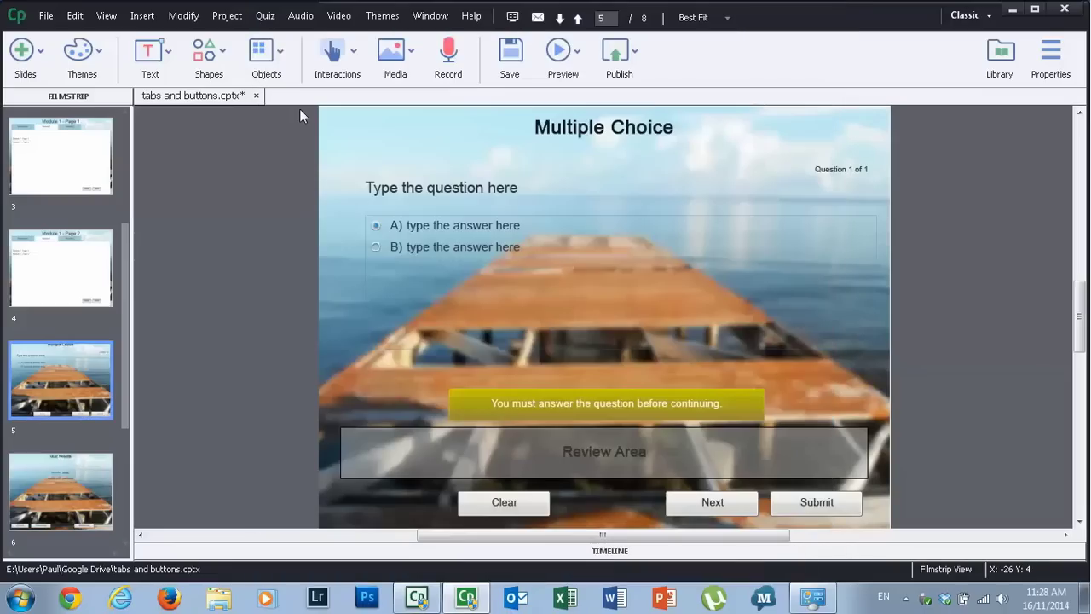
Select slide 4, Module 1 - Page 2, and list the Publish destination choices.
click(106, 262)
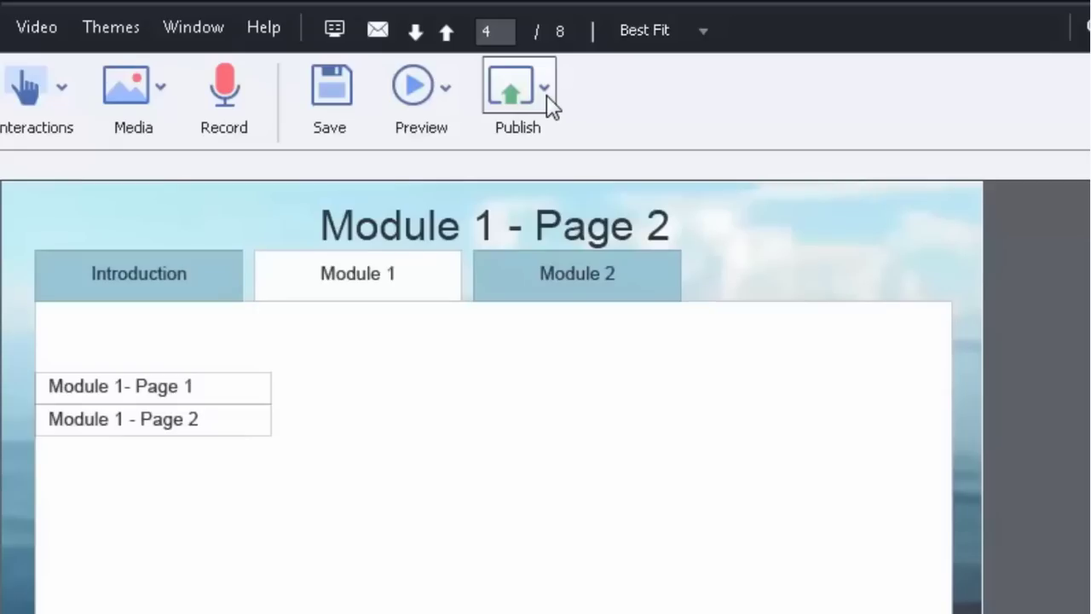
click(546, 95)
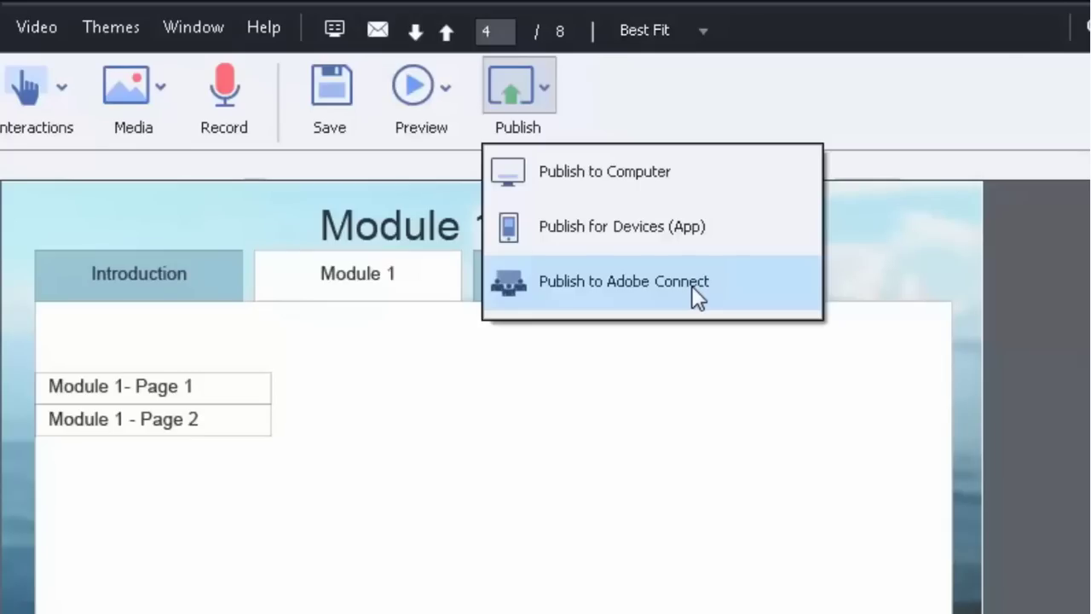
Start Publish to My Computer, raise the dialog, expand its full summary, and list formats.
click(630, 176)
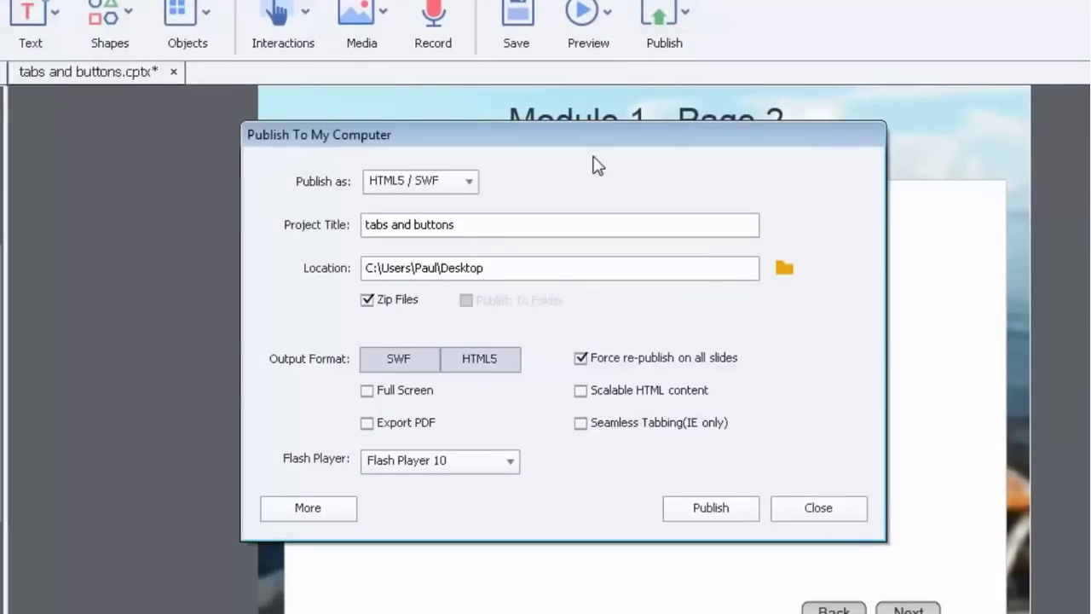
drag(559, 136, 570, 18)
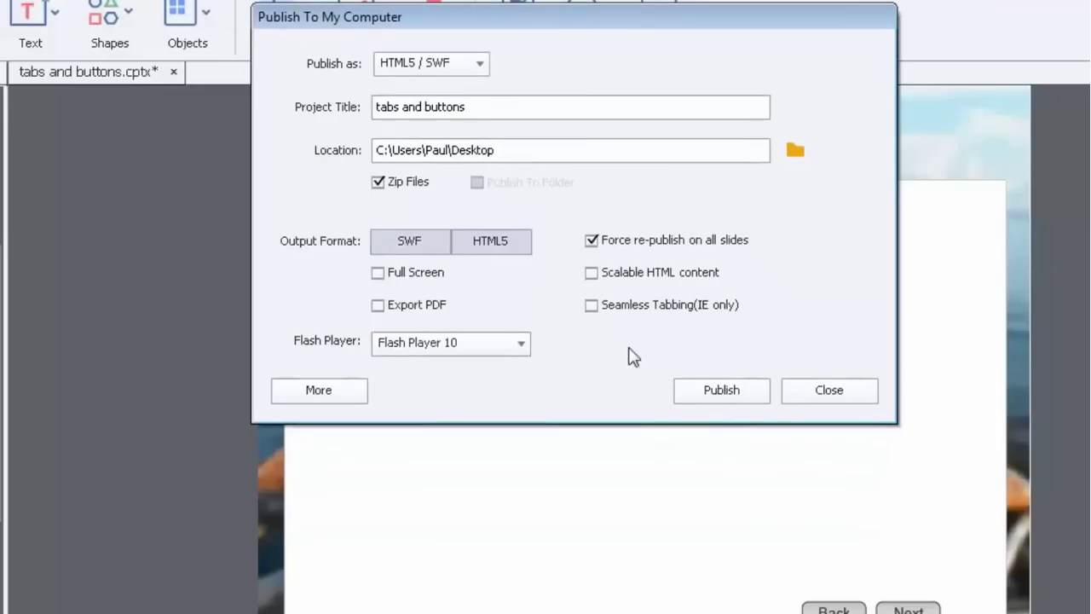
click(317, 396)
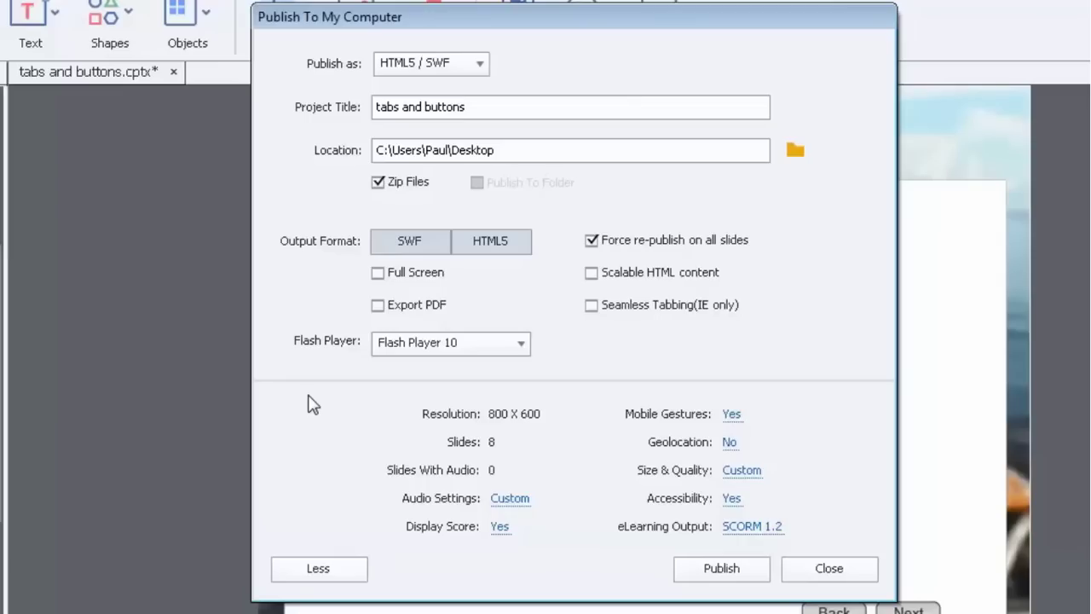
click(439, 66)
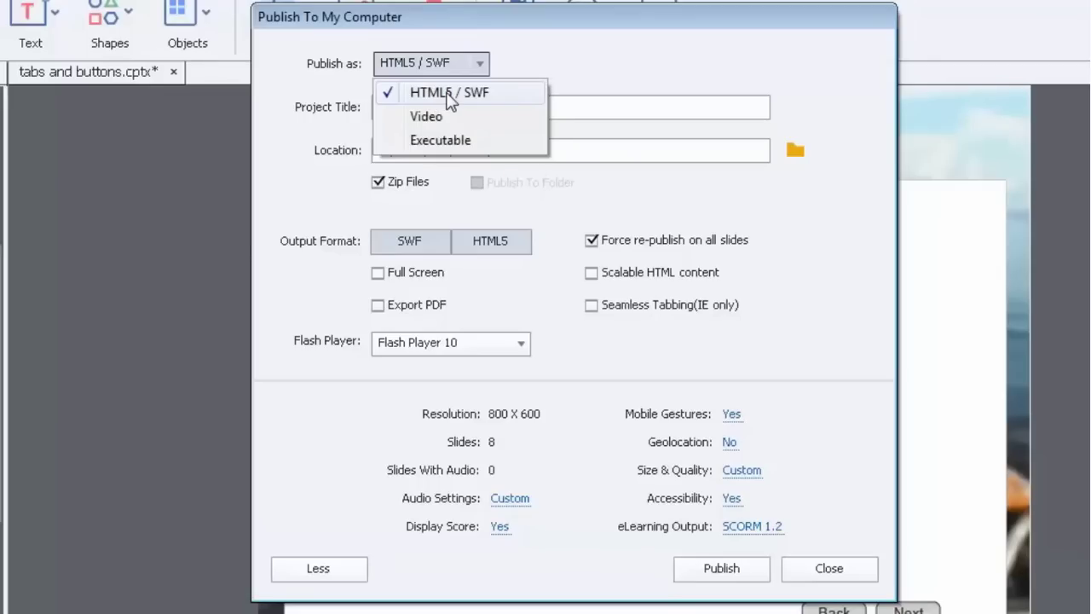
Keep the HTML5 / SWF format, review title and Desktop location, and output SWF only.
click(449, 93)
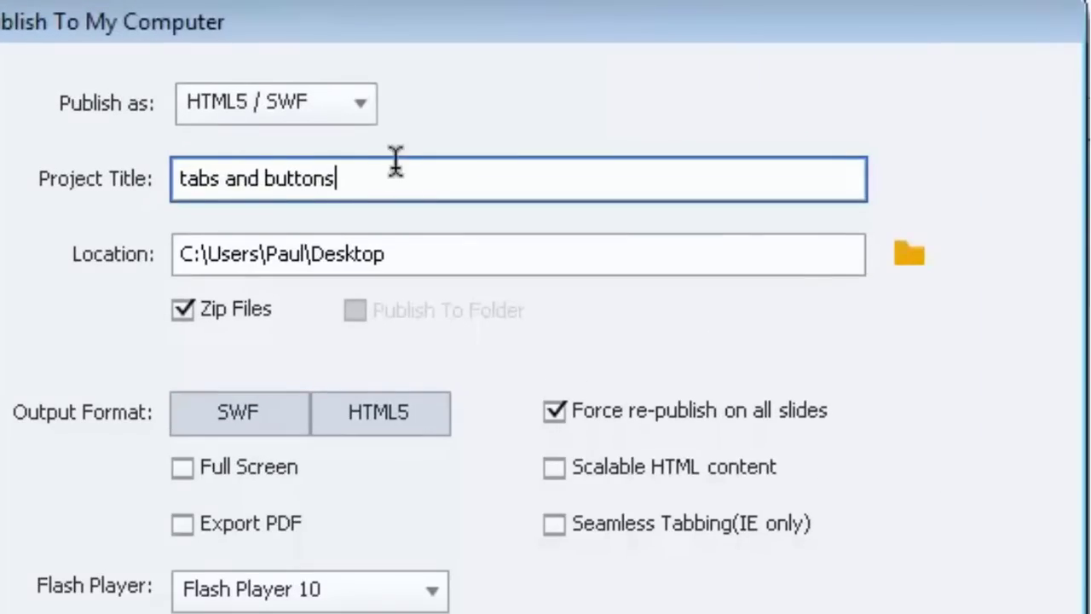
drag(381, 176, 80, 176)
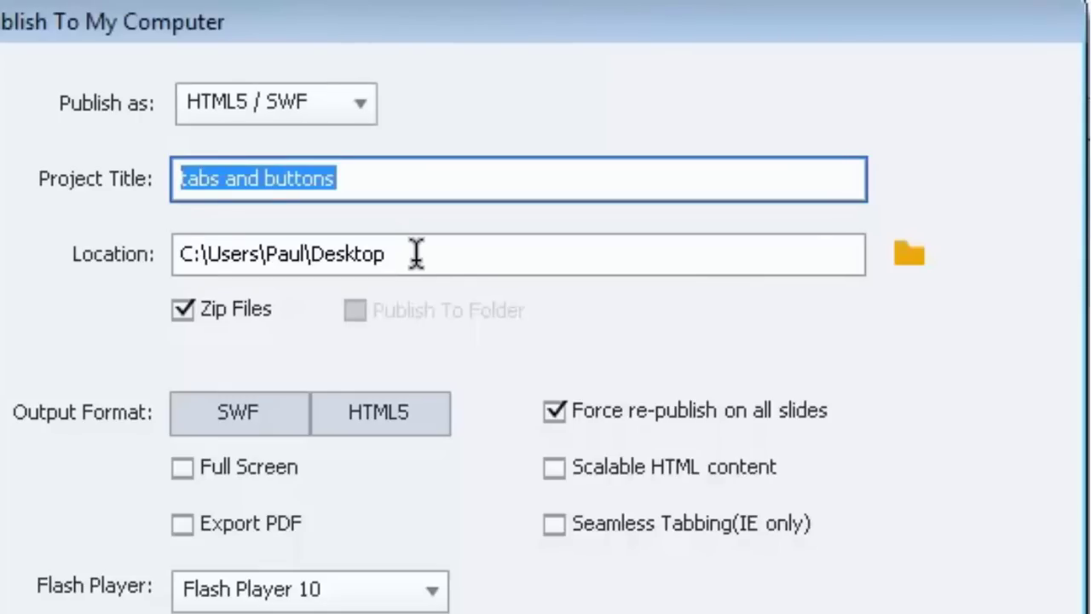
click(482, 241)
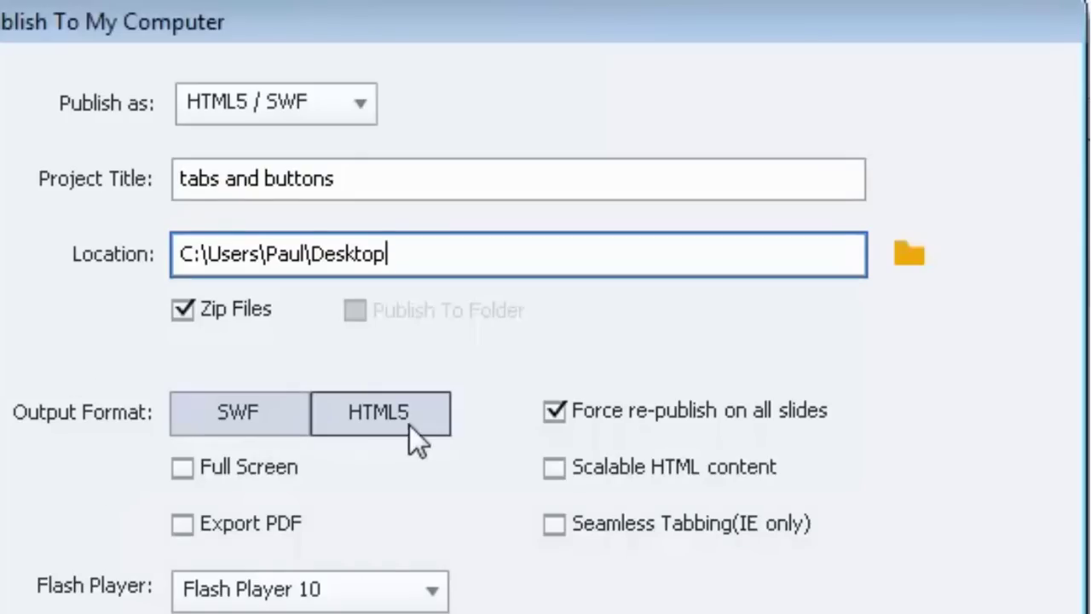
click(382, 414)
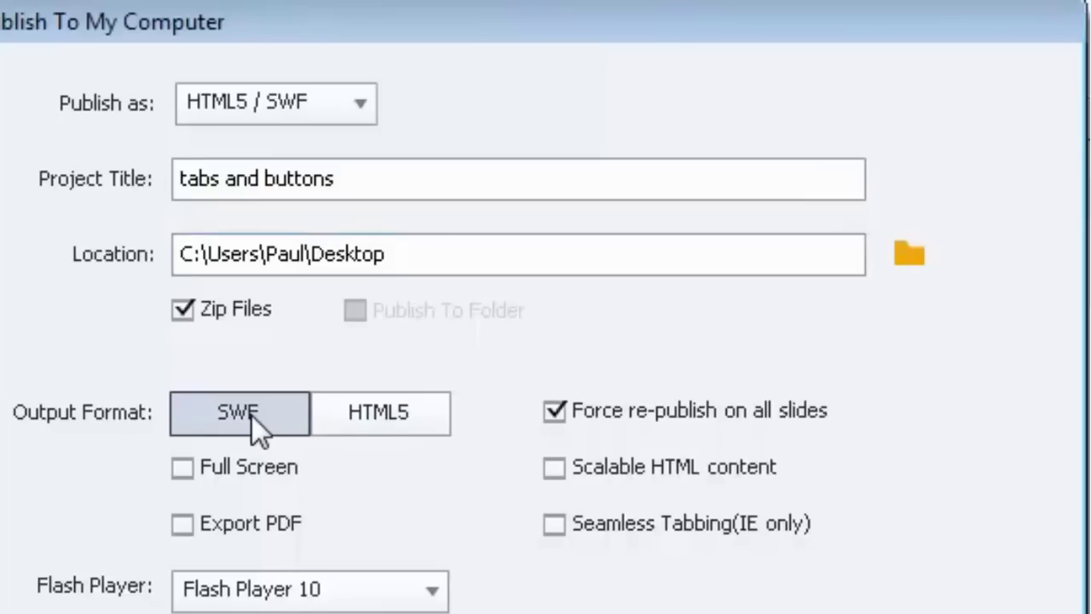
click(375, 417)
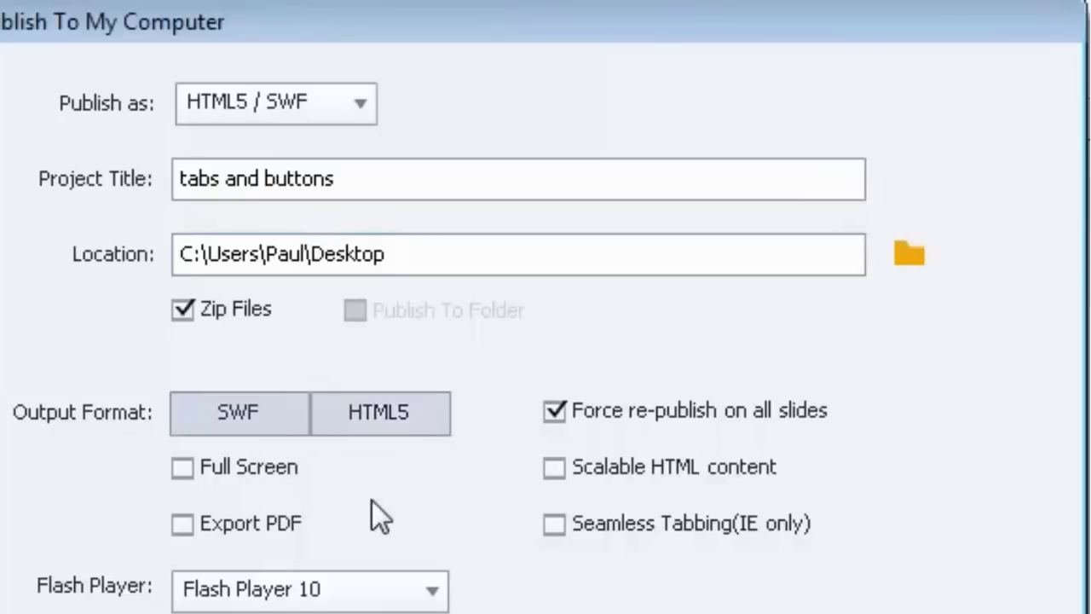
click(256, 412)
click(252, 426)
click(390, 429)
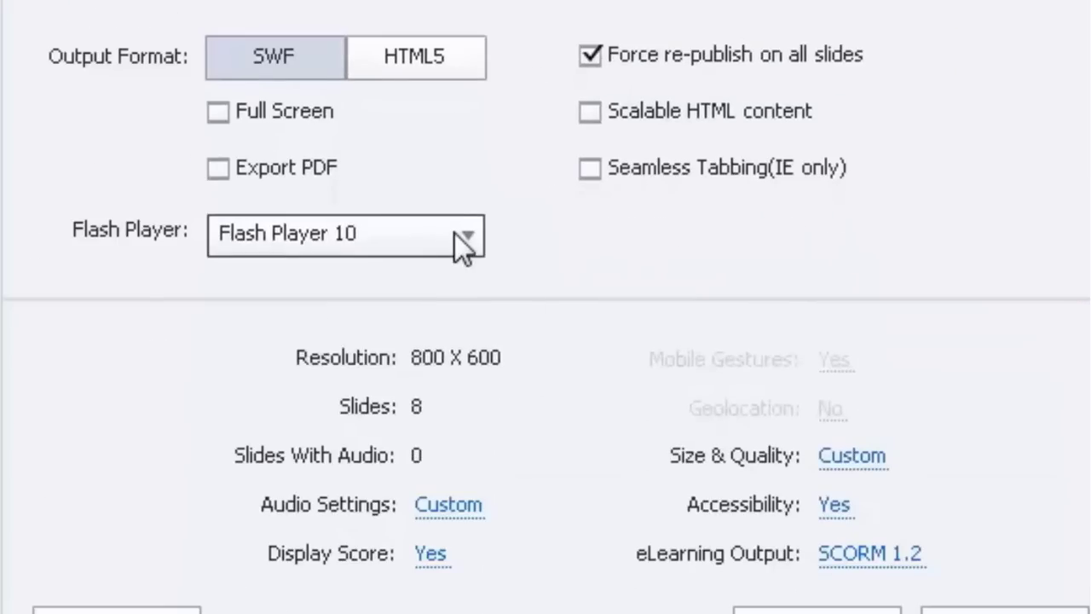
click(419, 589)
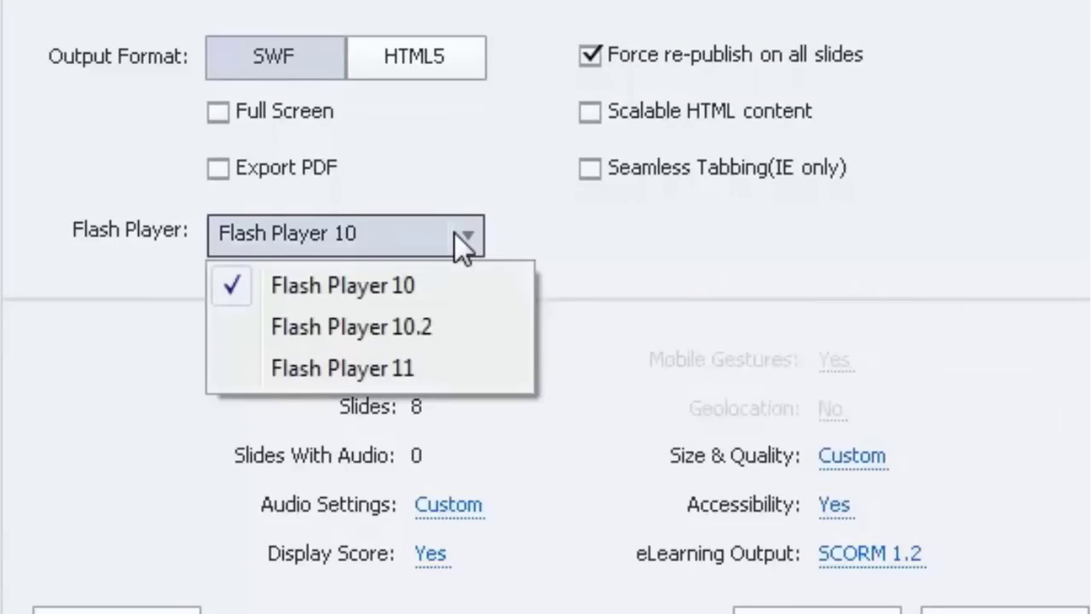
click(429, 288)
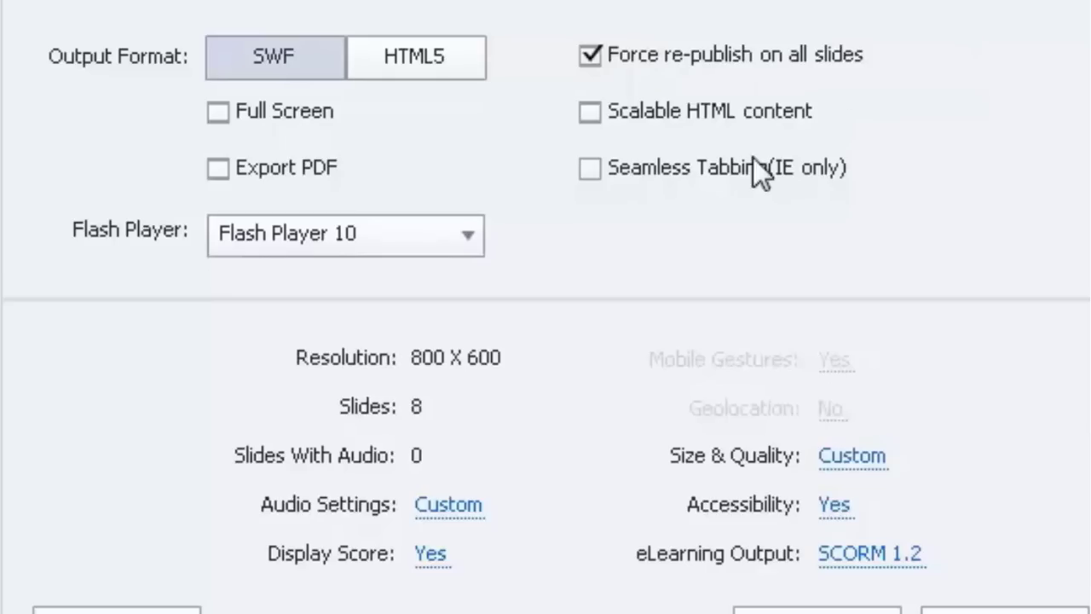
Enable Seamless Tabbing (IE only) and collapse then re-expand the publish summary.
click(697, 169)
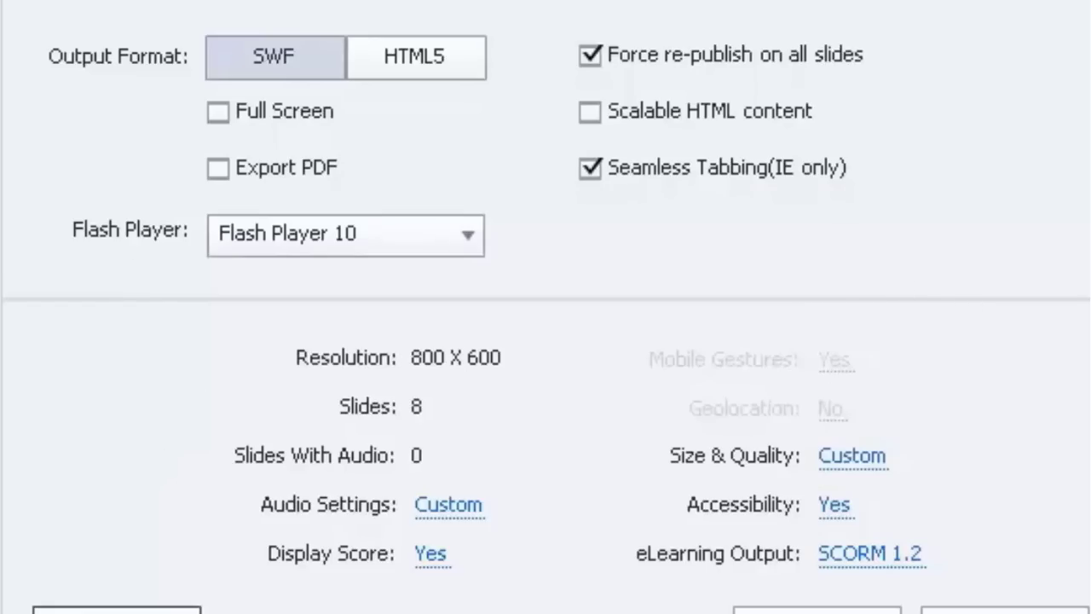
click(119, 610)
click(124, 326)
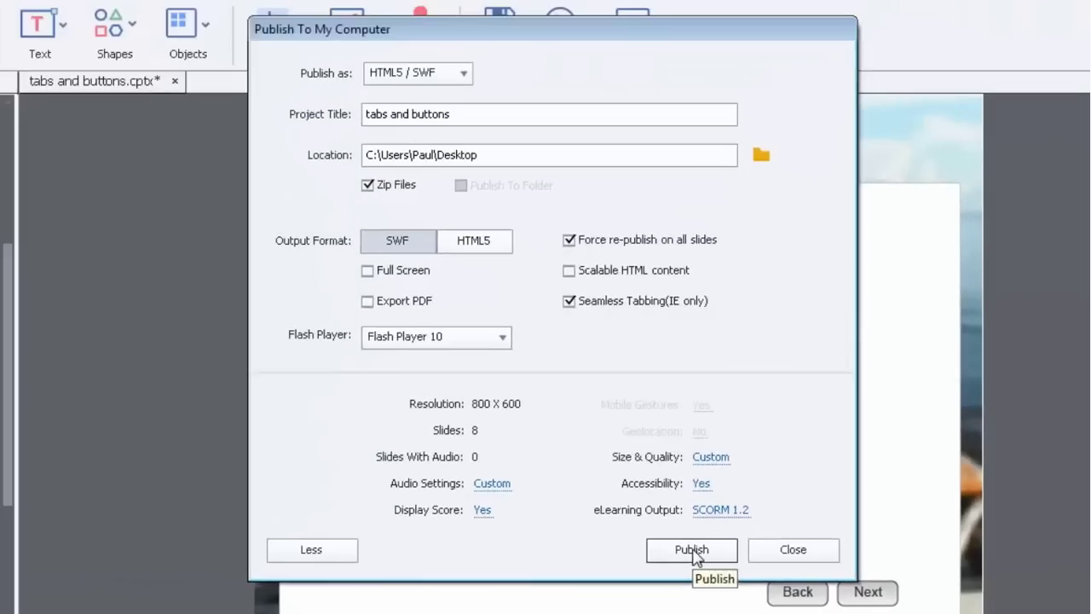
Publish the zipped SCORM 1.2 SWF package to the Desktop and dismiss the success message.
click(771, 536)
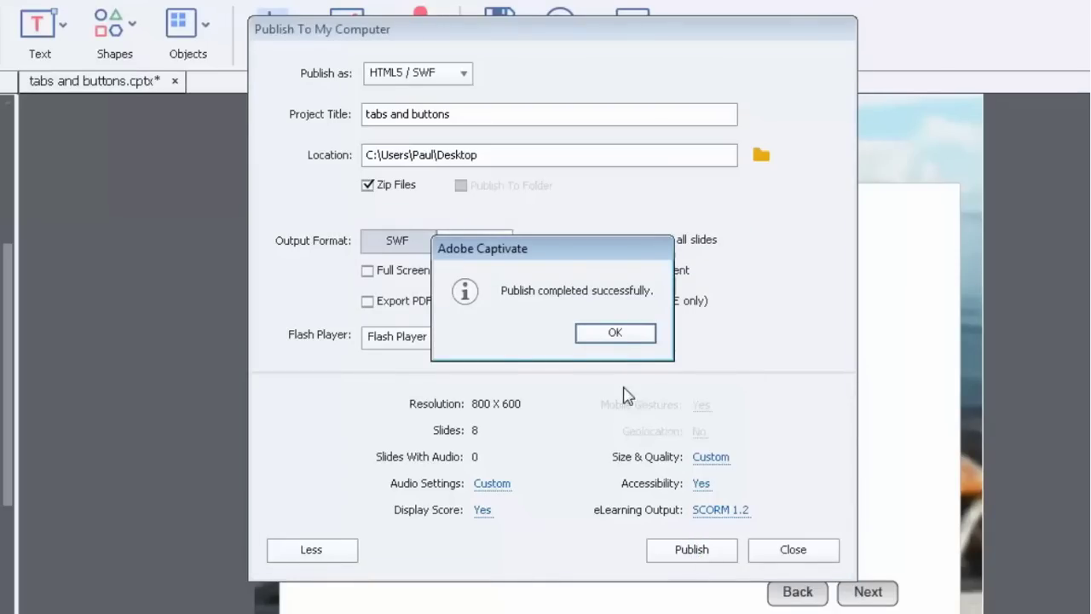
click(617, 334)
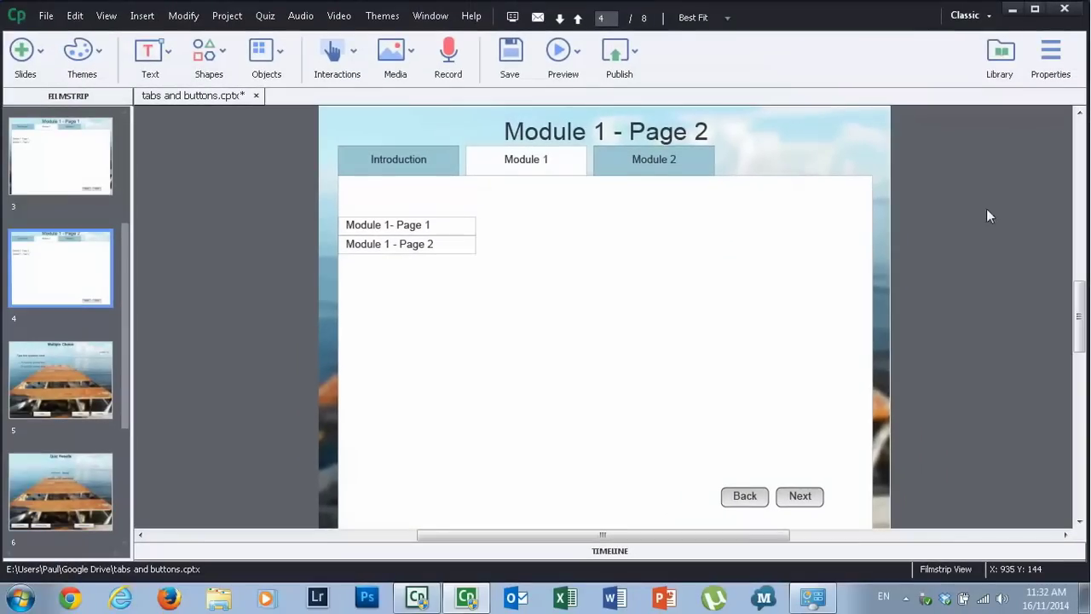
Minimize Captivate and move the tabs and buttons zip beside the Recycle Bin.
click(1013, 10)
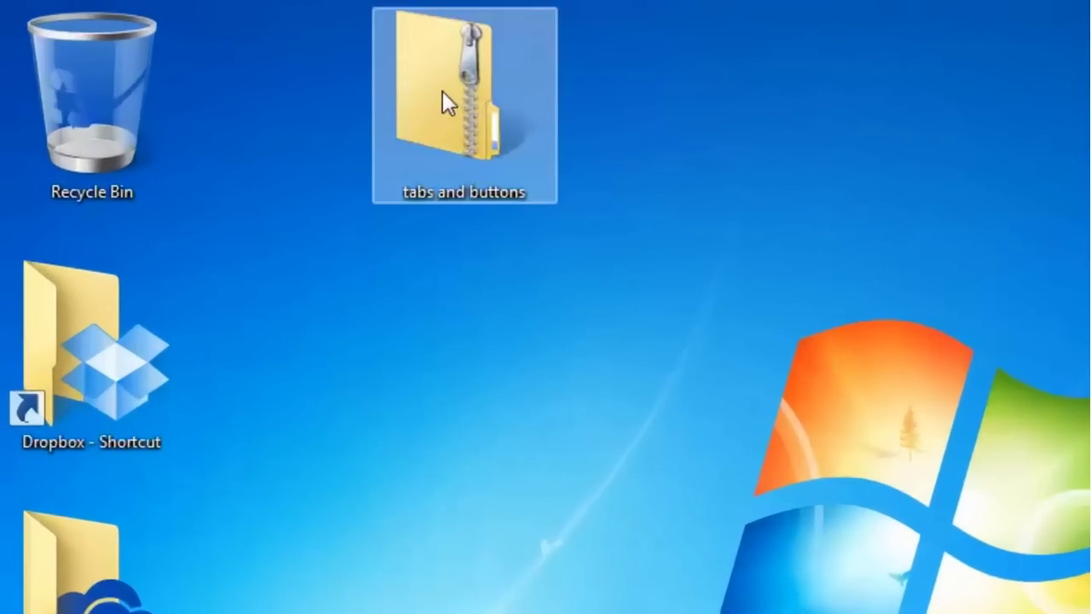
drag(256, 60, 204, 160)
drag(295, 433, 295, 175)
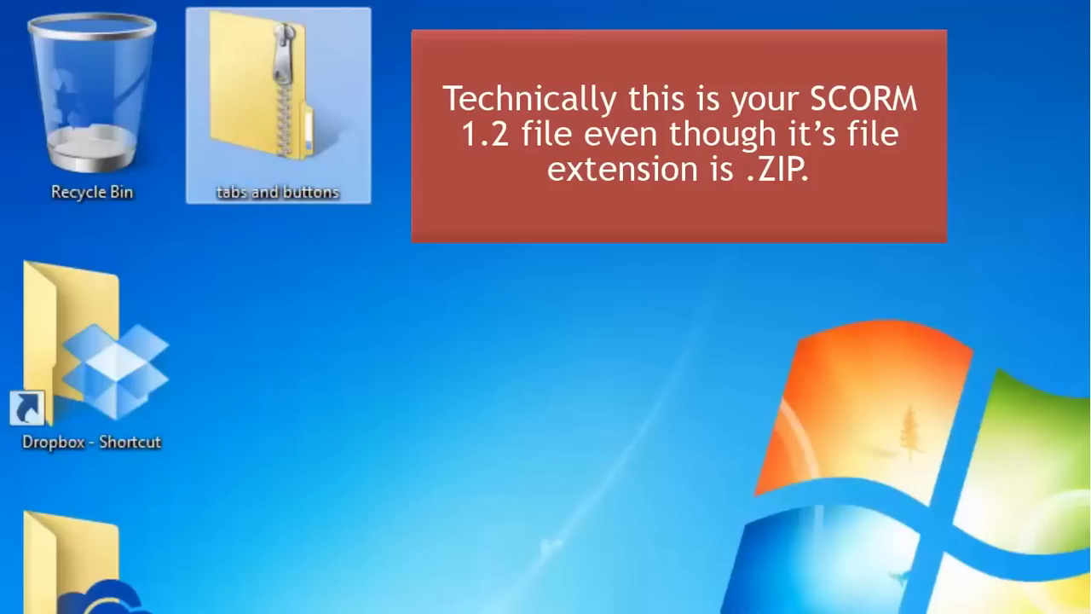
drag(260, 68, 362, 207)
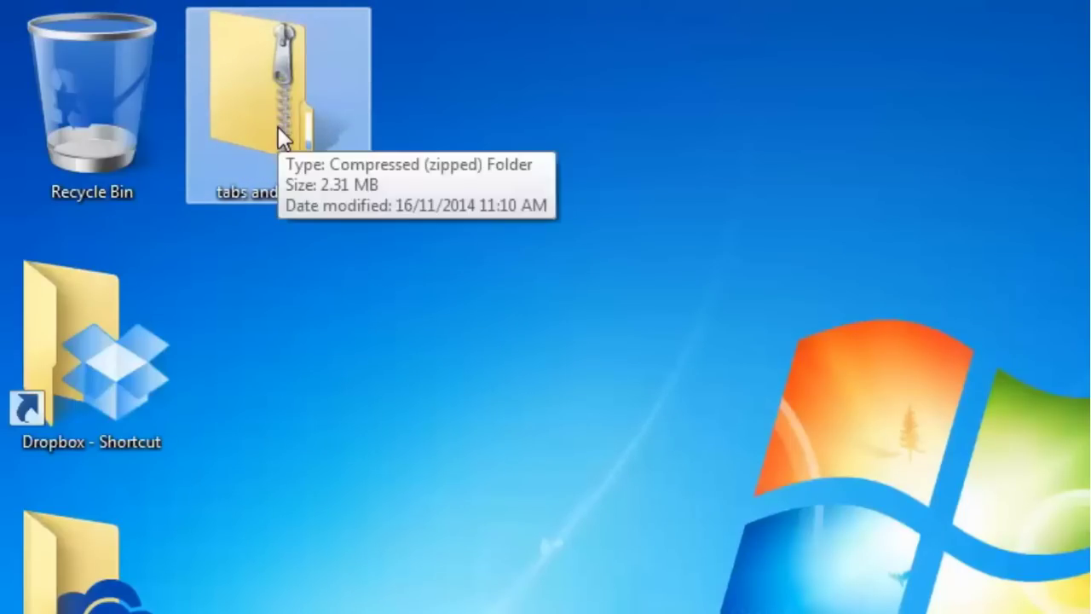